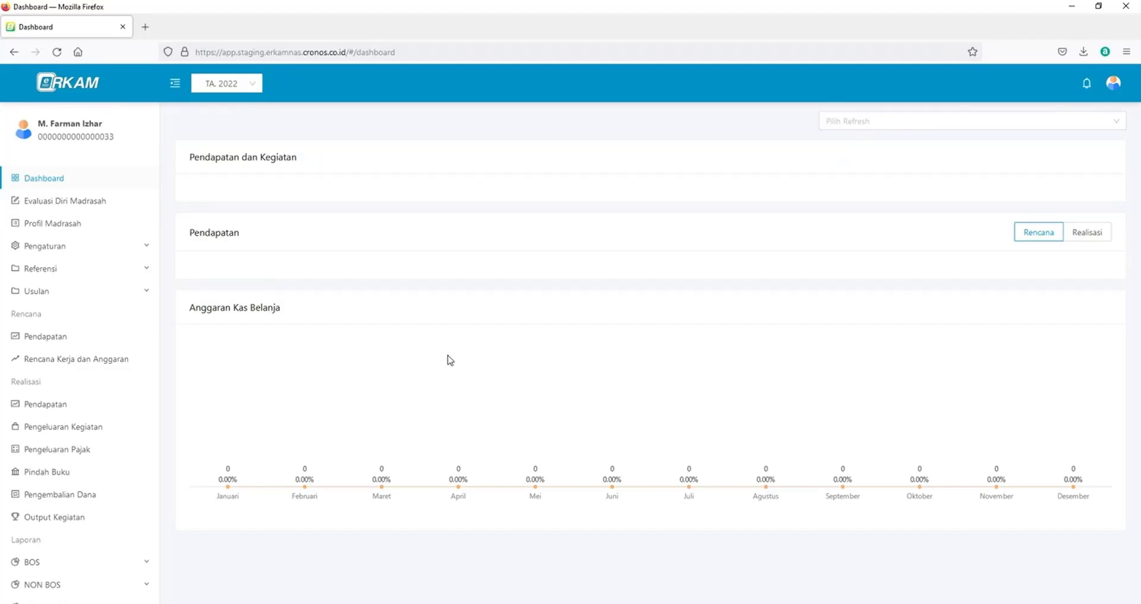
pyautogui.click(69, 205)
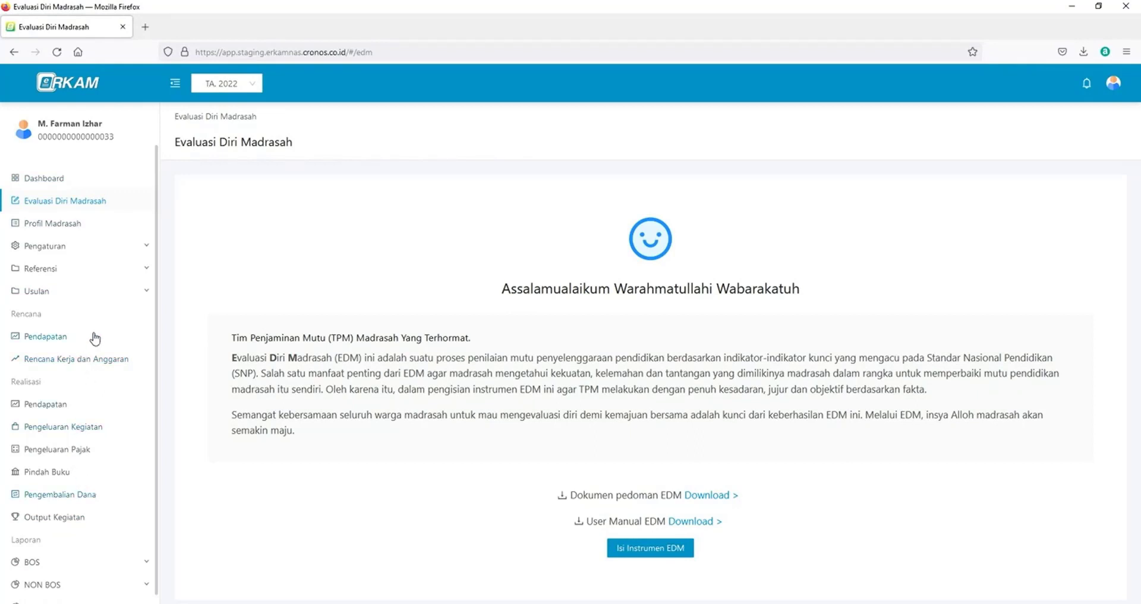
pyautogui.click(44, 178)
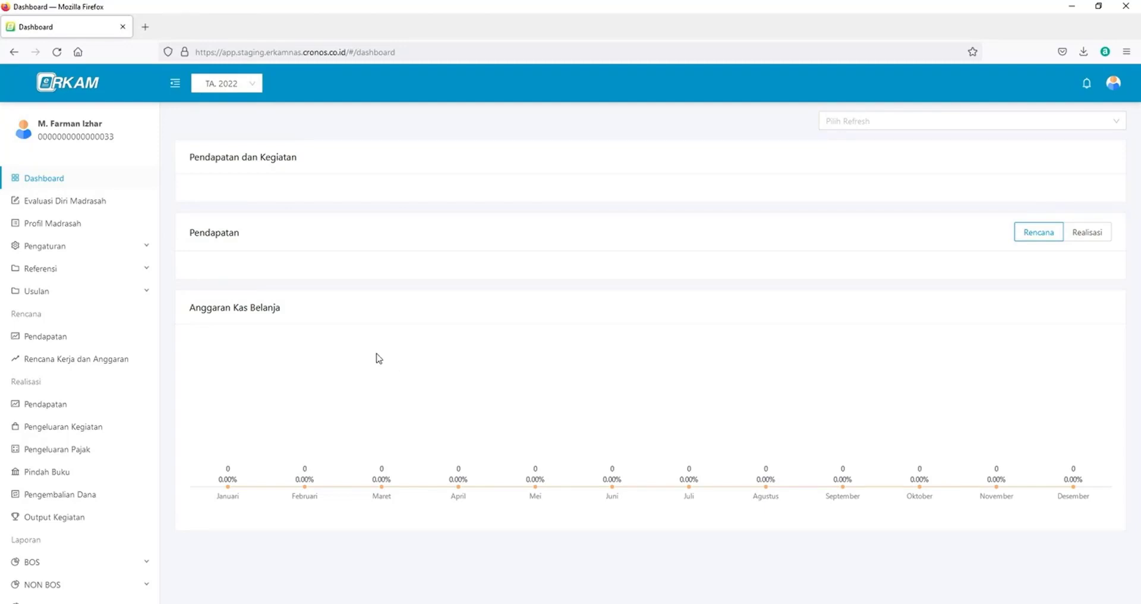
pyautogui.click(70, 207)
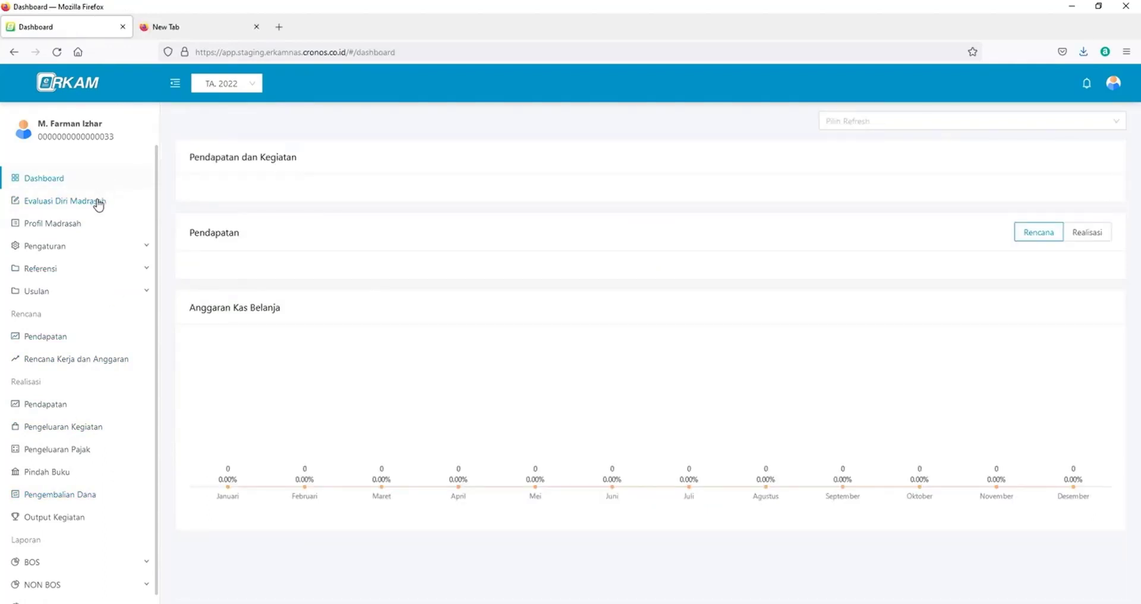
# - Open the Evaluasi Diri Madrasah instrument form for filling in and expand the Hasil EDM section
pyautogui.click(98, 202)
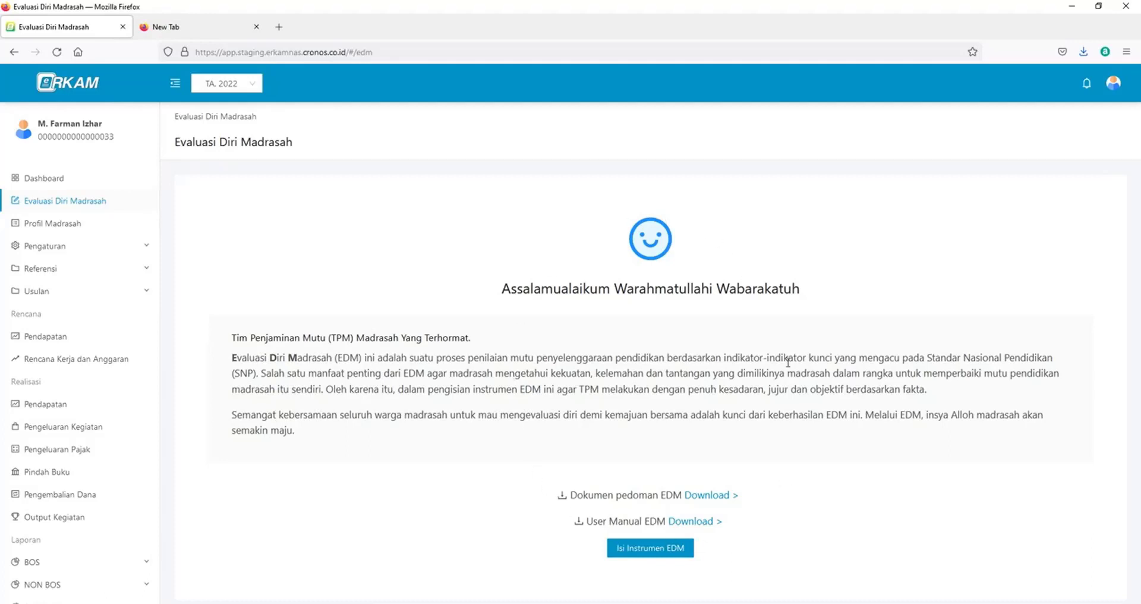
pyautogui.click(637, 552)
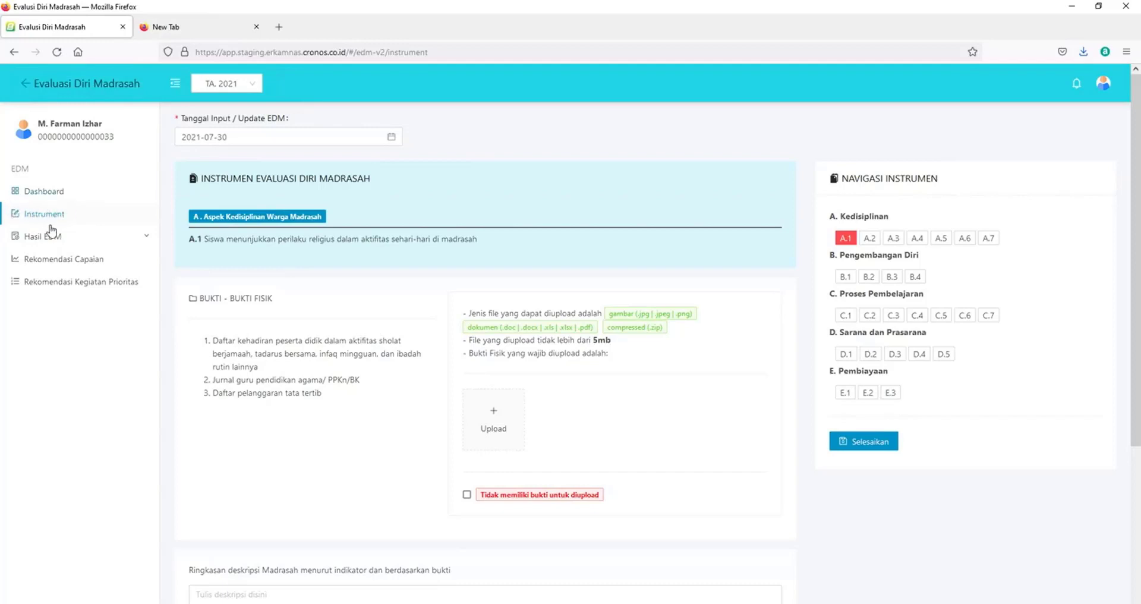
pyautogui.click(106, 239)
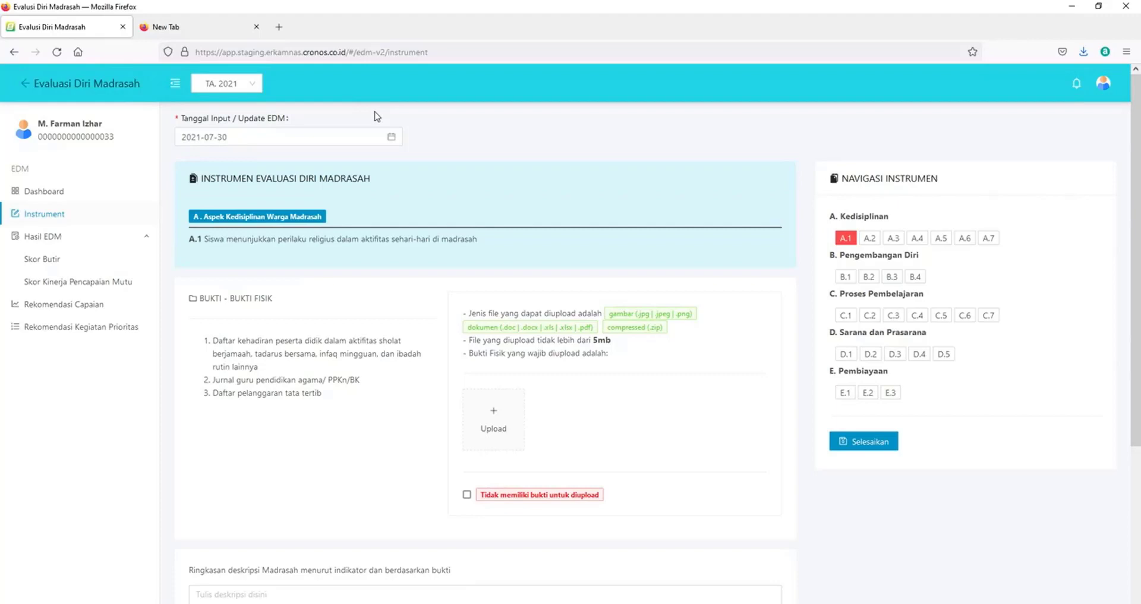
# - Set the EDM input date to 2021-07-31 and upload the Word document EDM.A.1.1 as physical evidence for indicator A.1
pyautogui.click(250, 140)
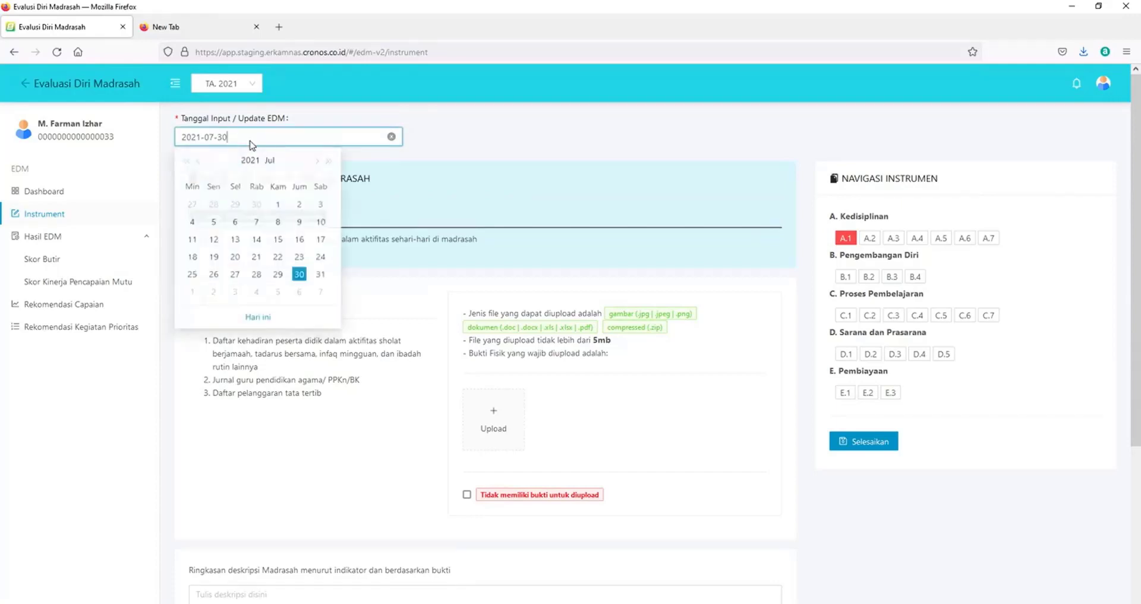
pyautogui.click(322, 277)
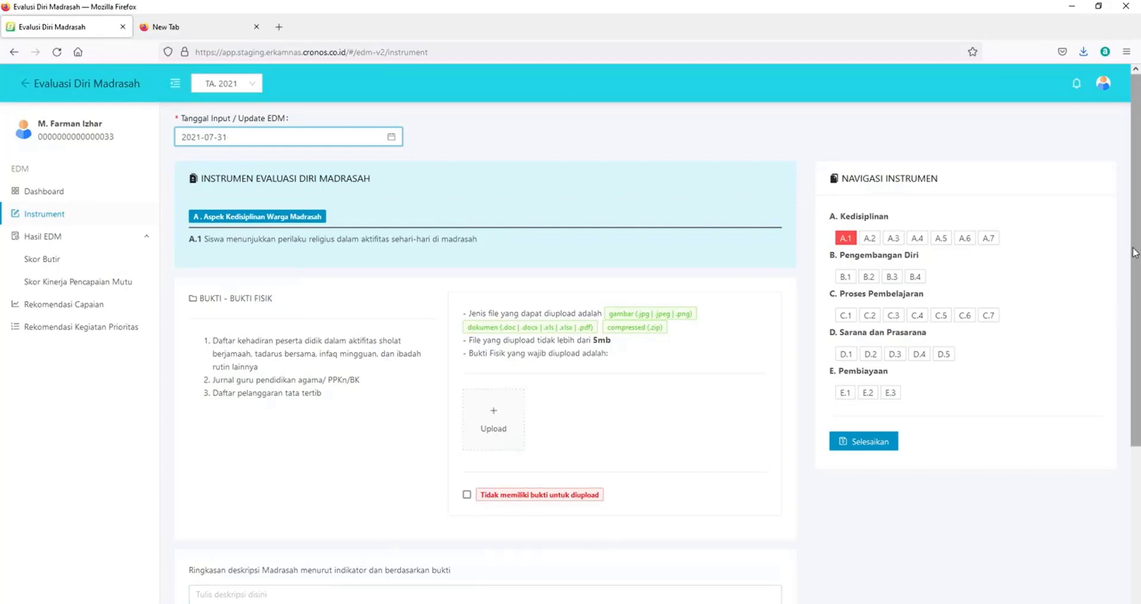
pyautogui.moveTo(1135, 253); pyautogui.dragTo(1137, 382)
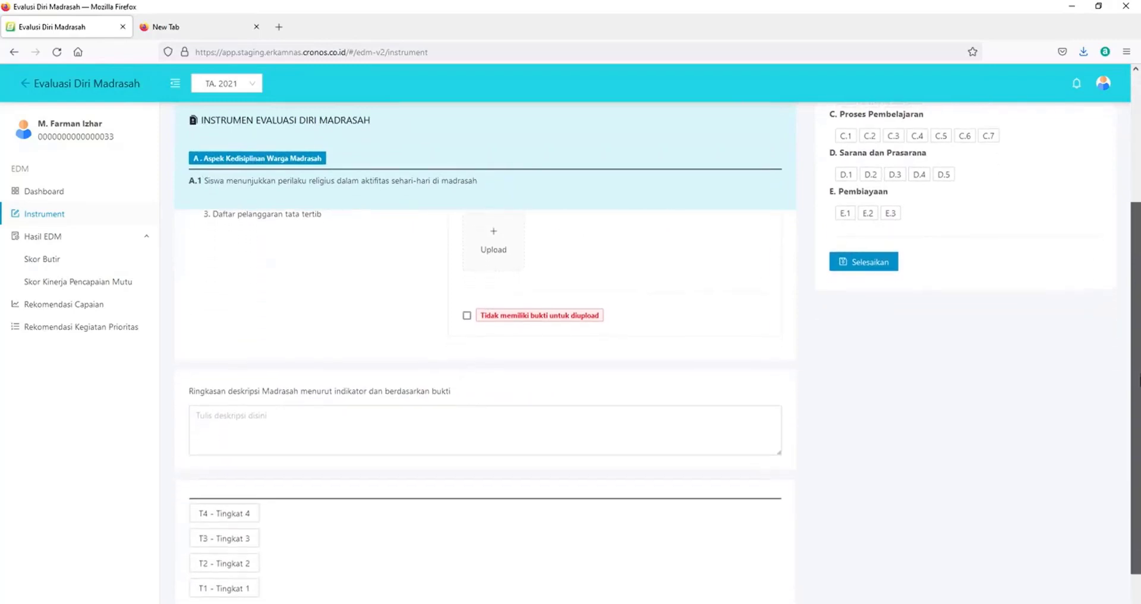
pyautogui.scroll(5, 241, 327)
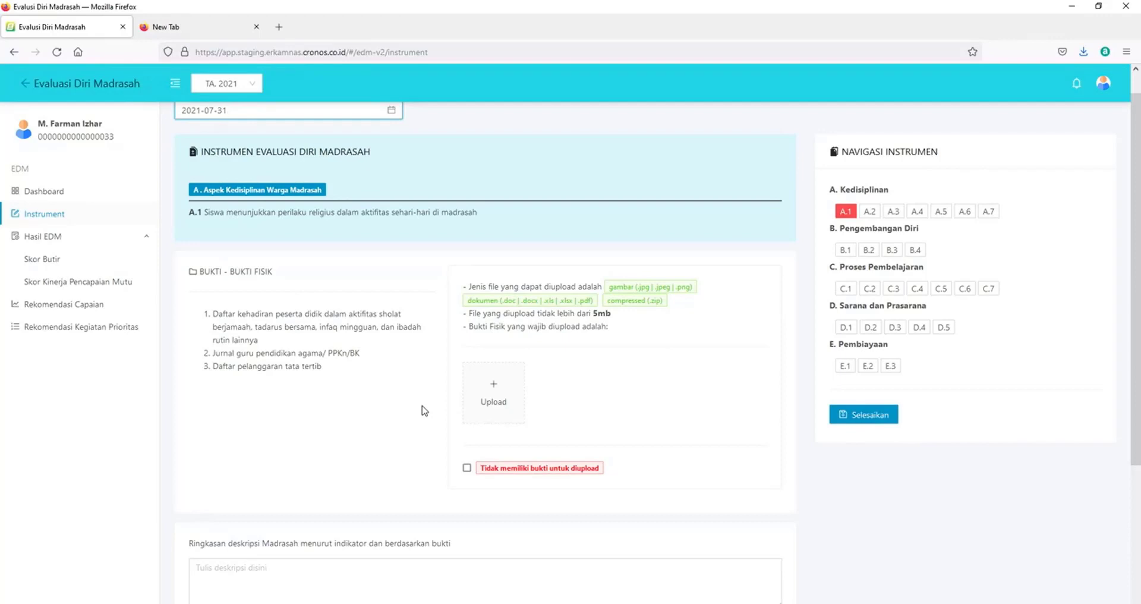
pyautogui.click(501, 390)
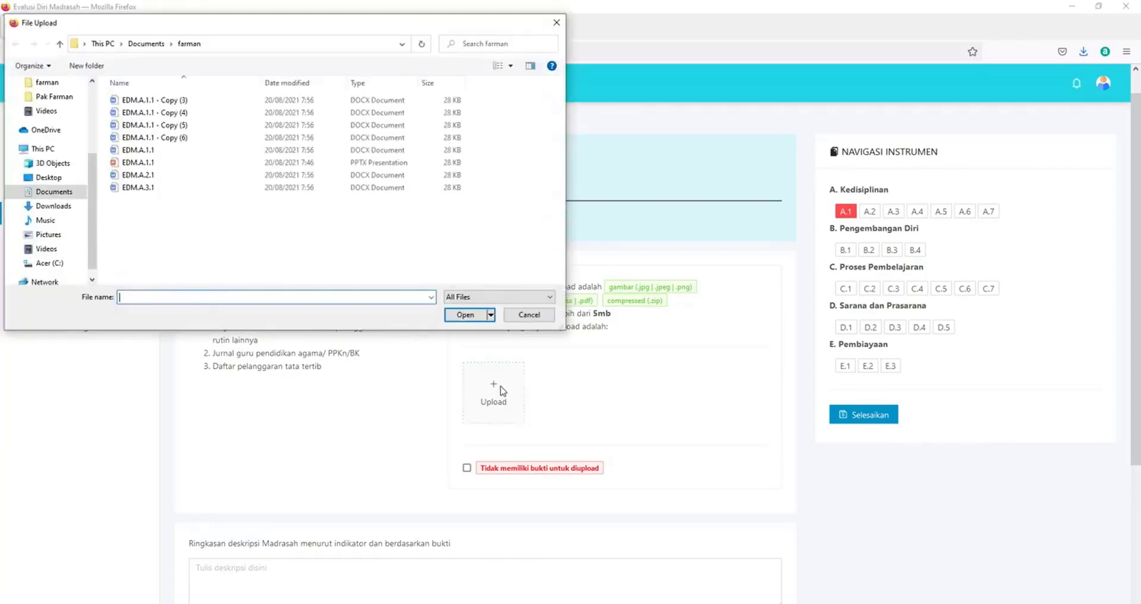
pyautogui.click(169, 152)
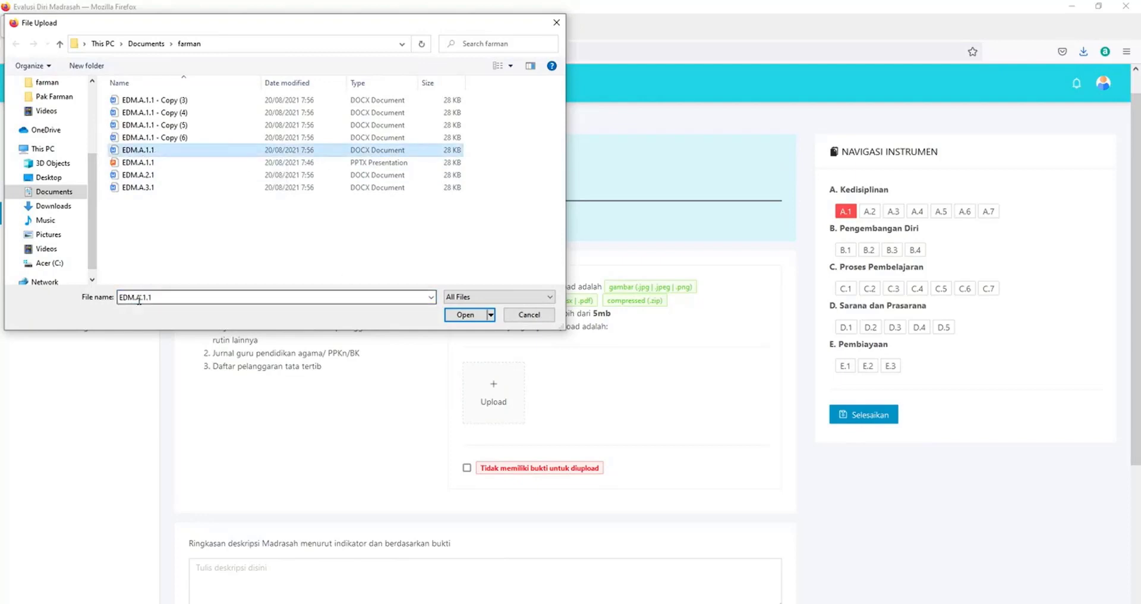
pyautogui.click(465, 314)
pyautogui.moveTo(501, 413)
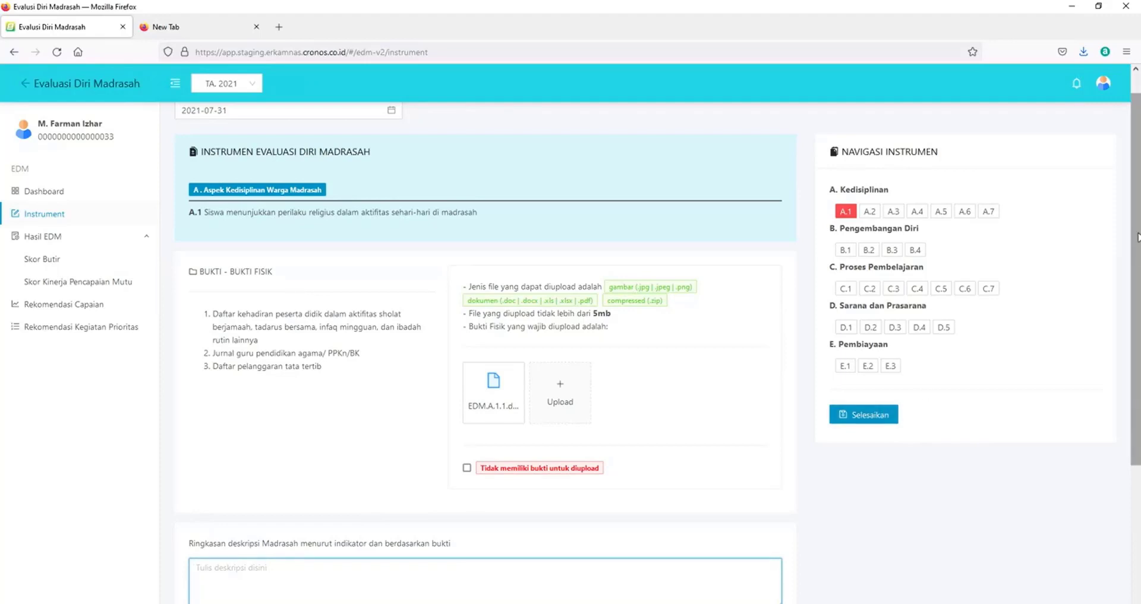
# - Begin indicator A.1's summary description with "Tidak semua siswa mengikuti kegiatan shalat berjamaah di madrasah."
pyautogui.moveTo(1136, 236)
pyautogui.mouseDown()
pyautogui.moveTo(1138, 315)
pyautogui.moveTo(1138, 255)
pyautogui.mouseUp()
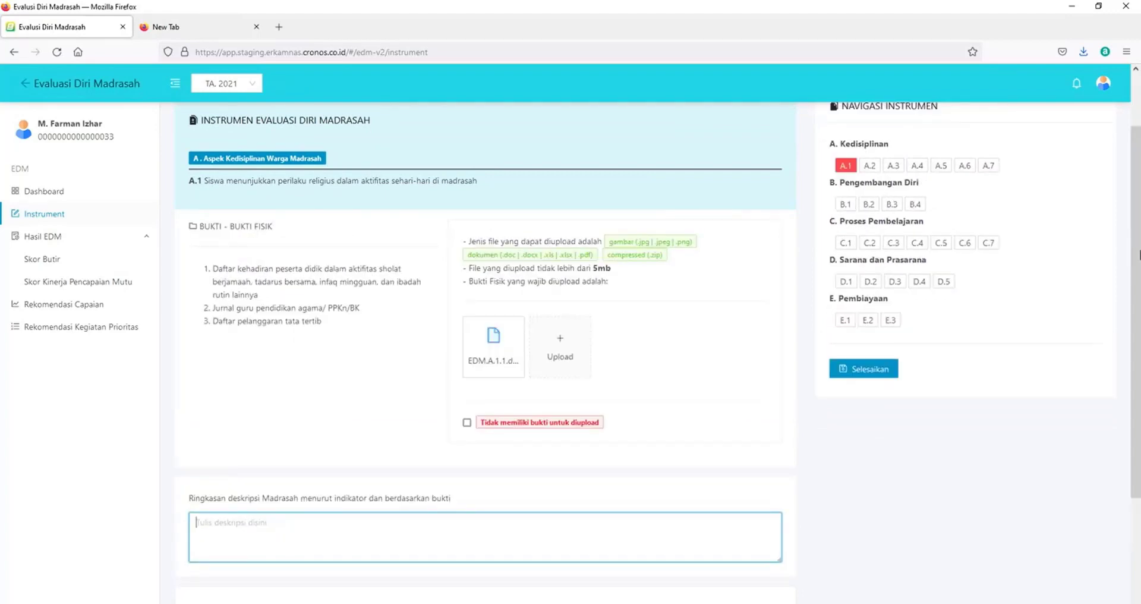
pyautogui.write('Tid')
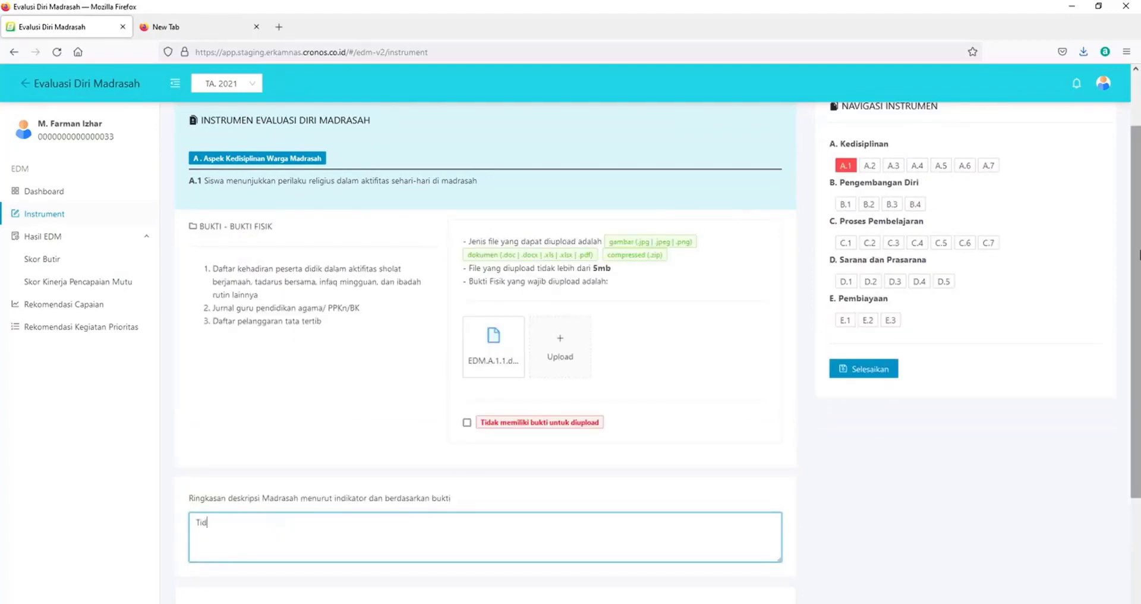
pyautogui.write('ak semua siswa')
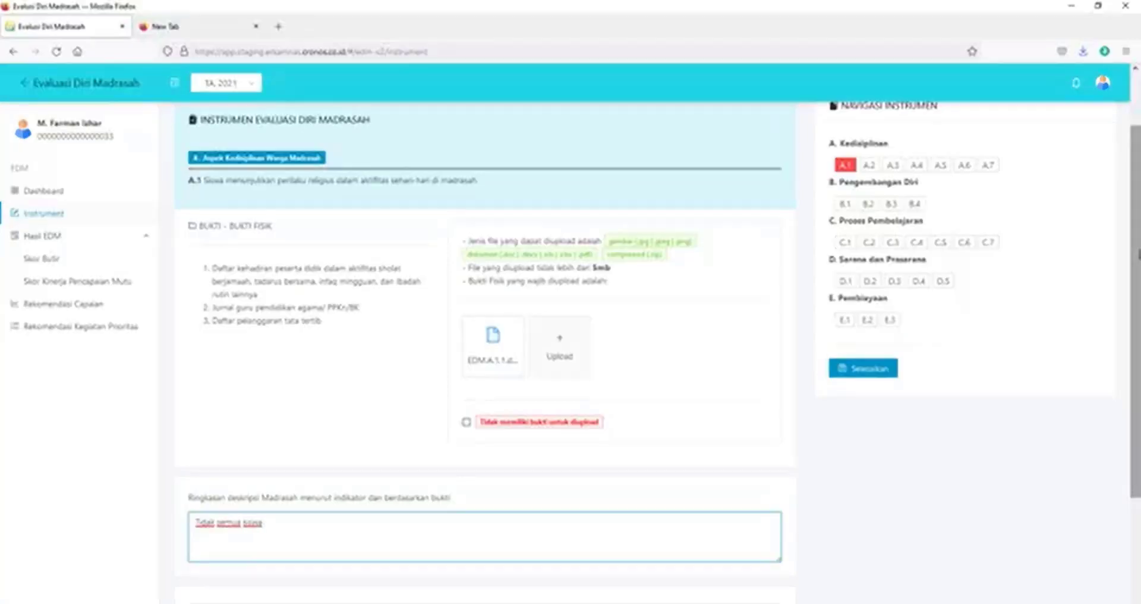
pyautogui.write(' mengikuti kegiatan ')
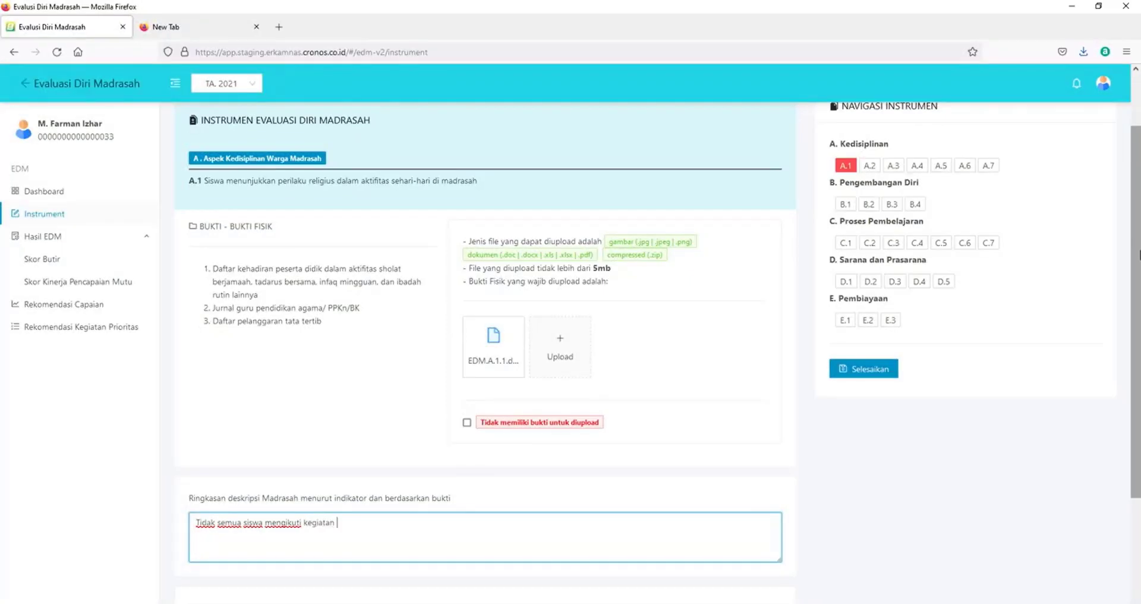
pyautogui.write('shalat berjamaah di madrasah.')
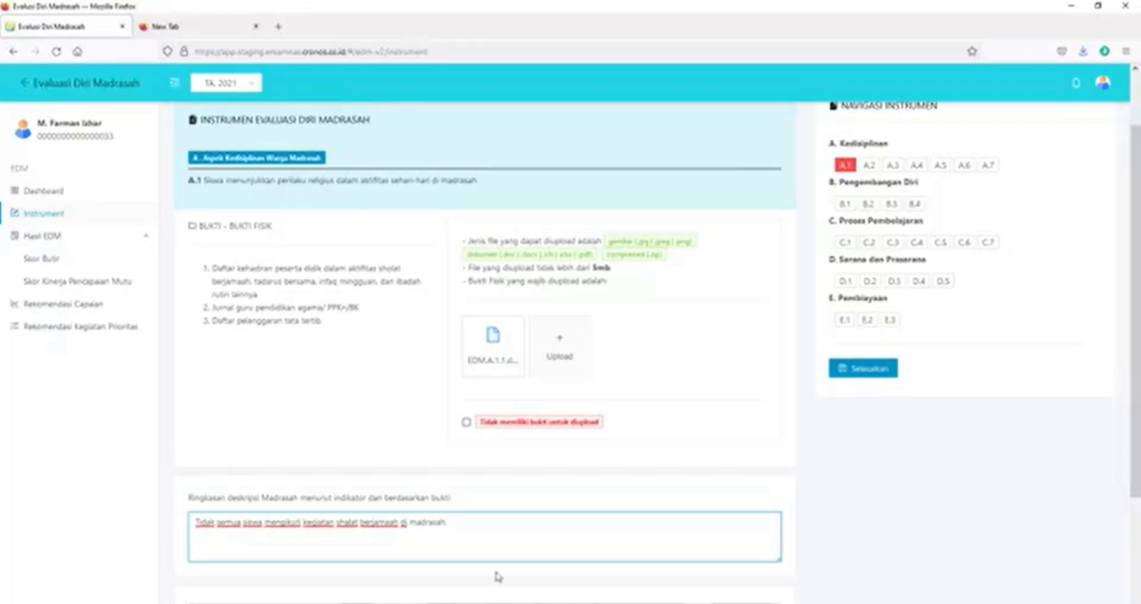
# - Add "Hal ini dikarenakan sarana prasarana ibadah shalat berjamaah belum memadai untuk menampung seluruh siswa; tempat kurang dan sajadah masih kurang." to the A.1 description
pyautogui.write('d')
pyautogui.write('Hal')
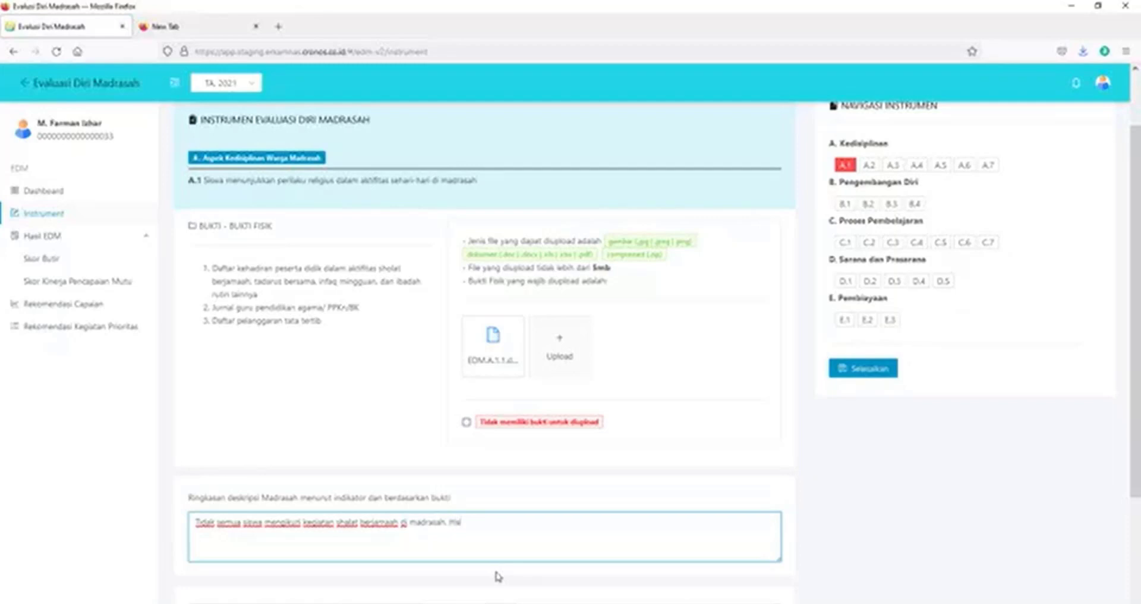
pyautogui.write(' ini dikareka')
pyautogui.write('nakan sarana prasarana')
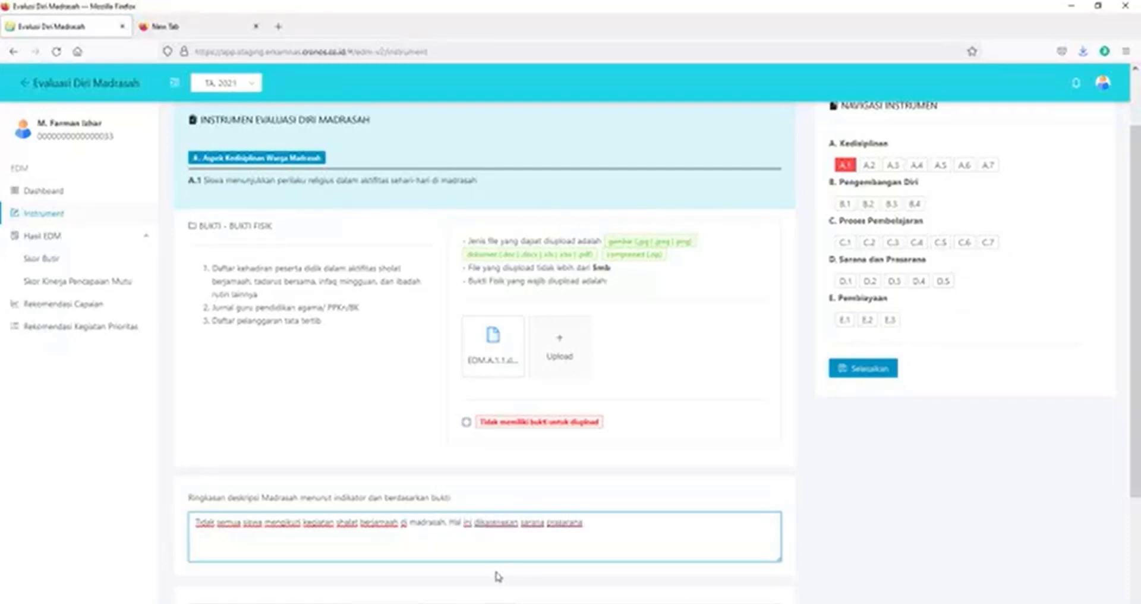
pyautogui.write(' ibadah shalat berjamaah belum memadai untuk menampung seluruh siswa tempat kurang dan a')
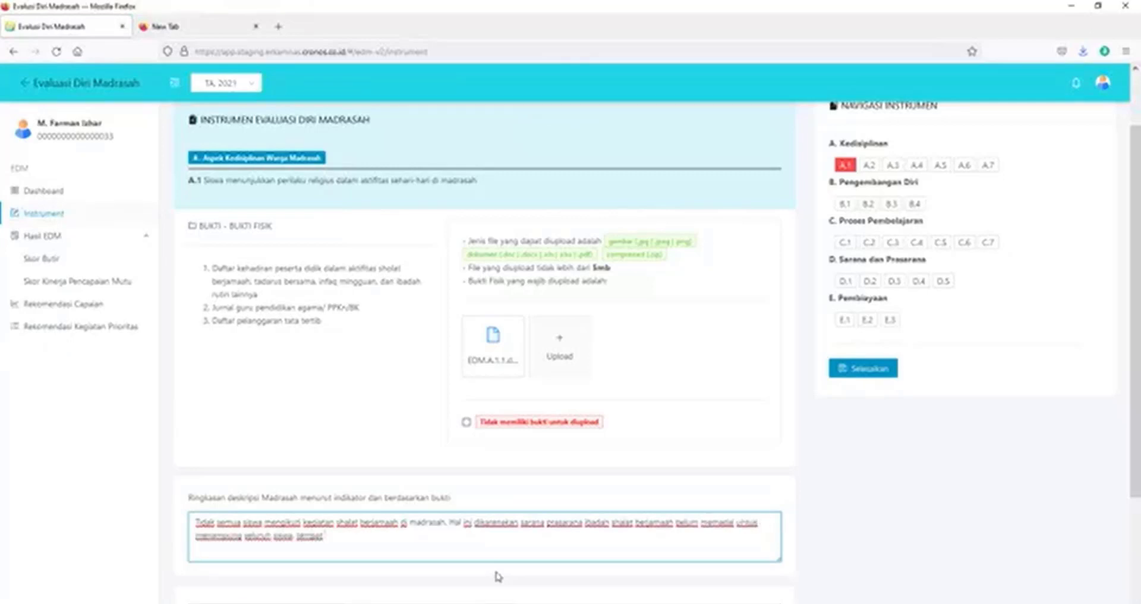
pyautogui.write('ajadah masih kurang.')
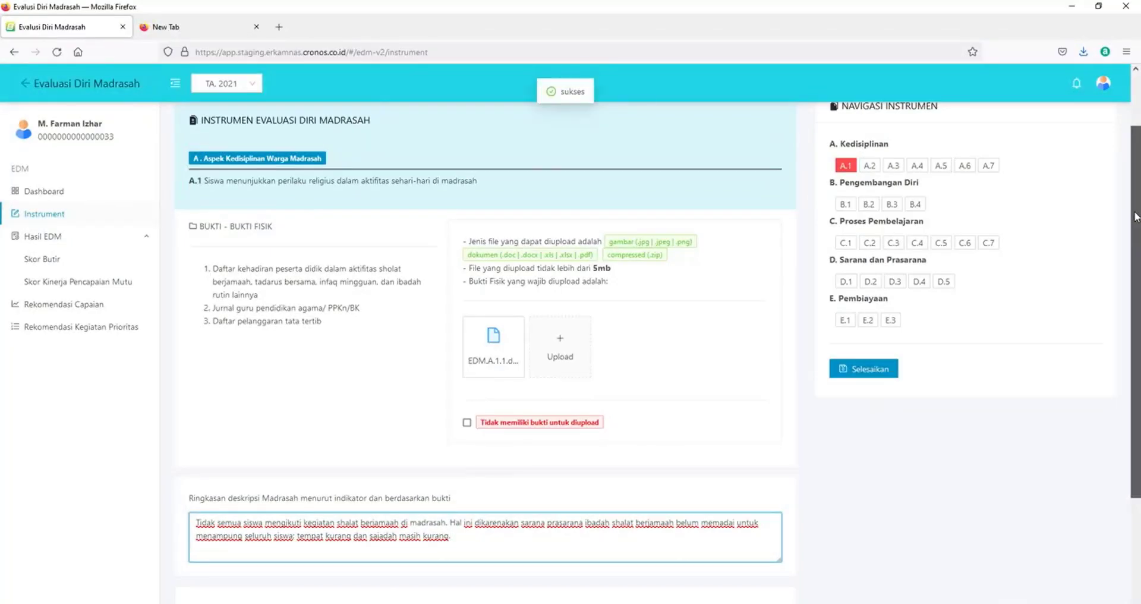
# - Check the level criteria for indicator A.1 and rate it T2 - Tingkat 2
pyautogui.moveTo(1135, 217); pyautogui.dragTo(1137, 309)
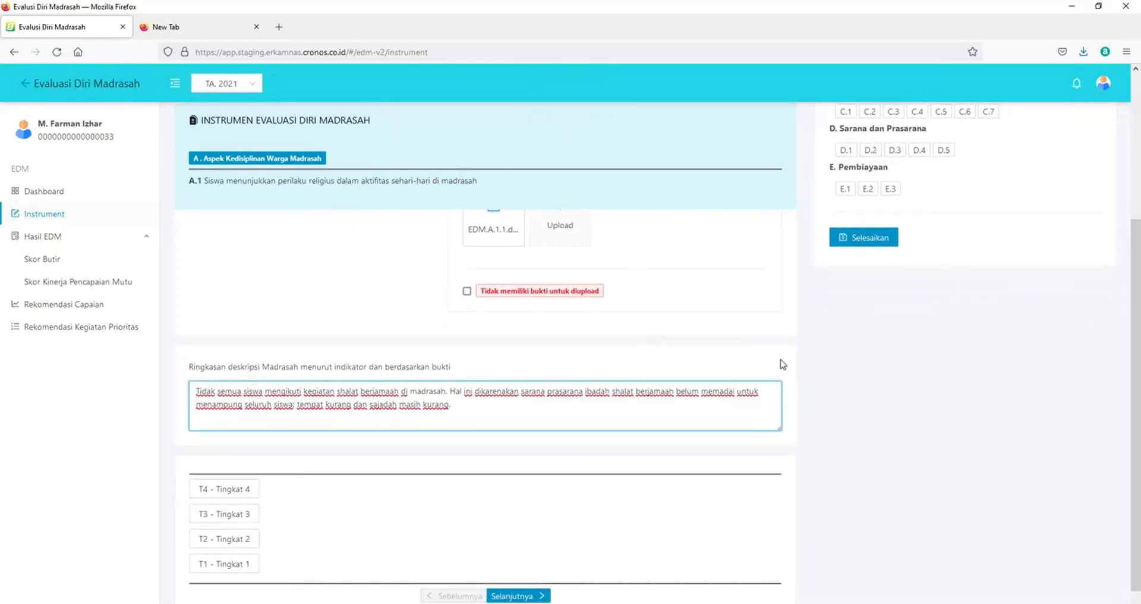
pyautogui.moveTo(236, 496)
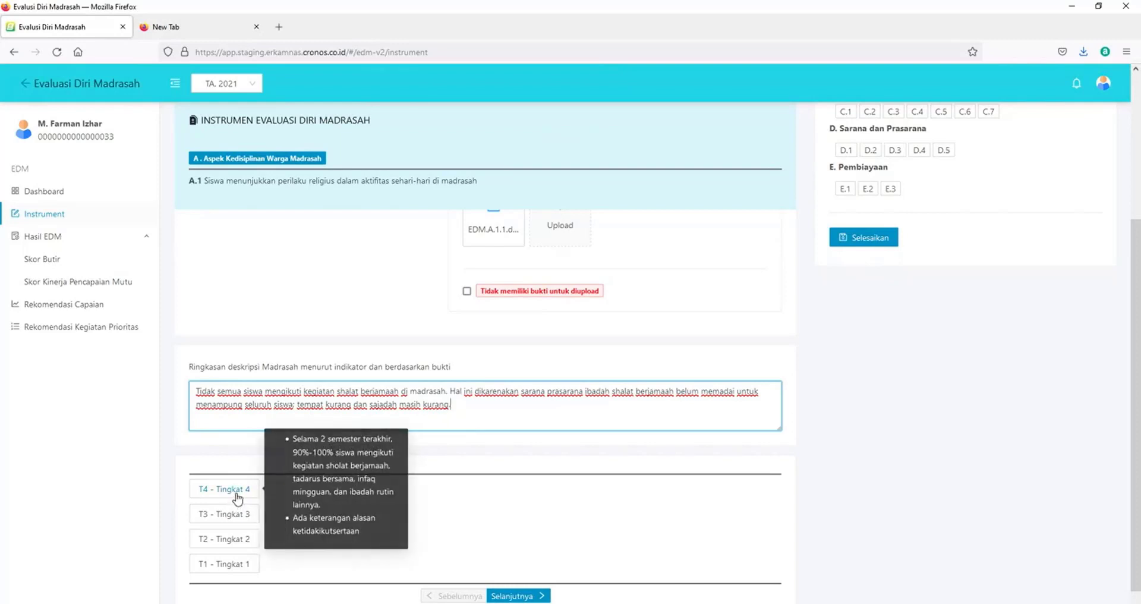
pyautogui.moveTo(237, 525)
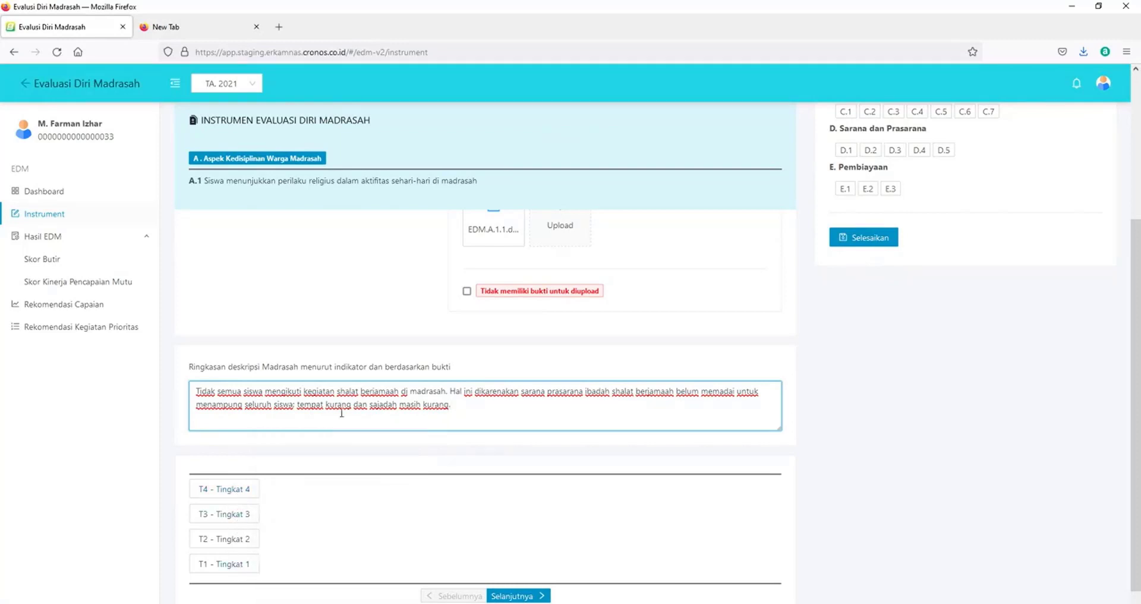
pyautogui.click(230, 539)
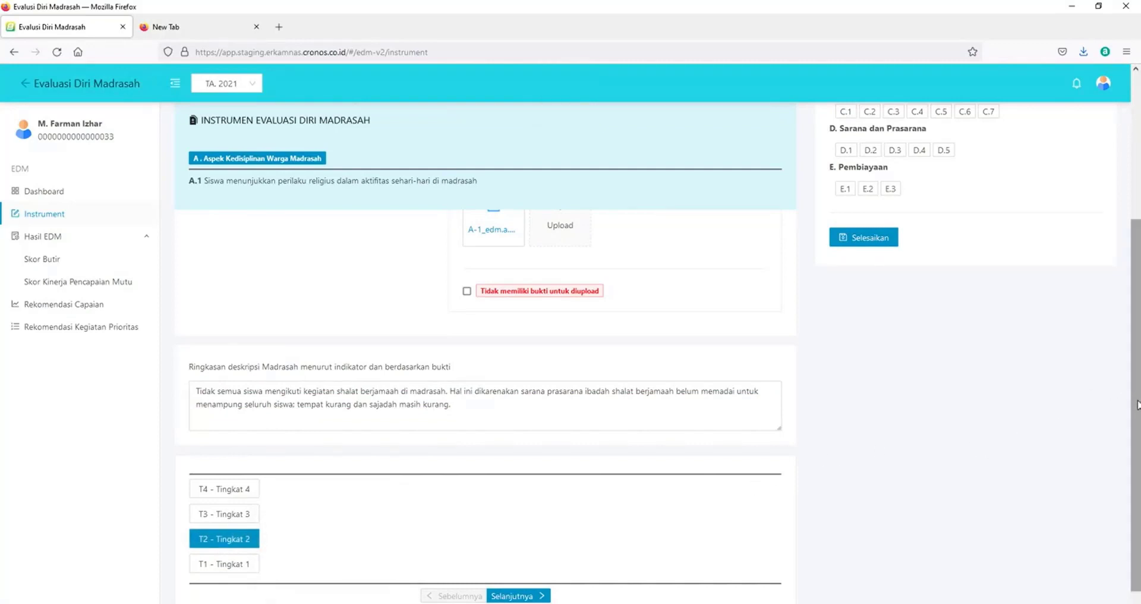
# - Go to indicator A.2 and upload the document EDM.A.2.1 as its physical evidence
pyautogui.moveTo(1136, 404); pyautogui.dragTo(1137, 256)
pyautogui.click(891, 238)
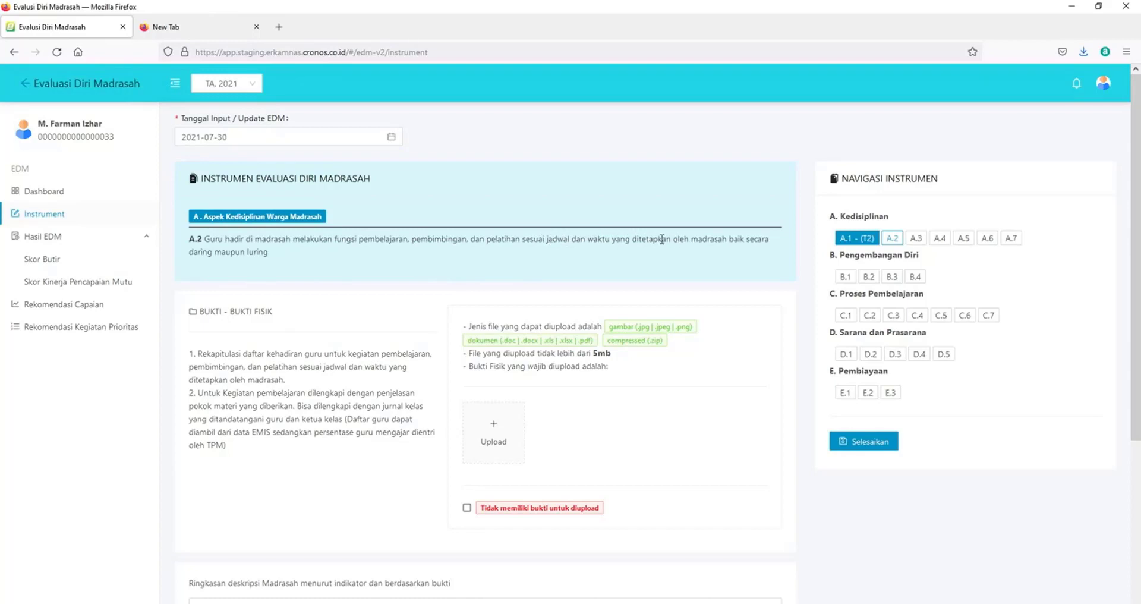
pyautogui.click(501, 423)
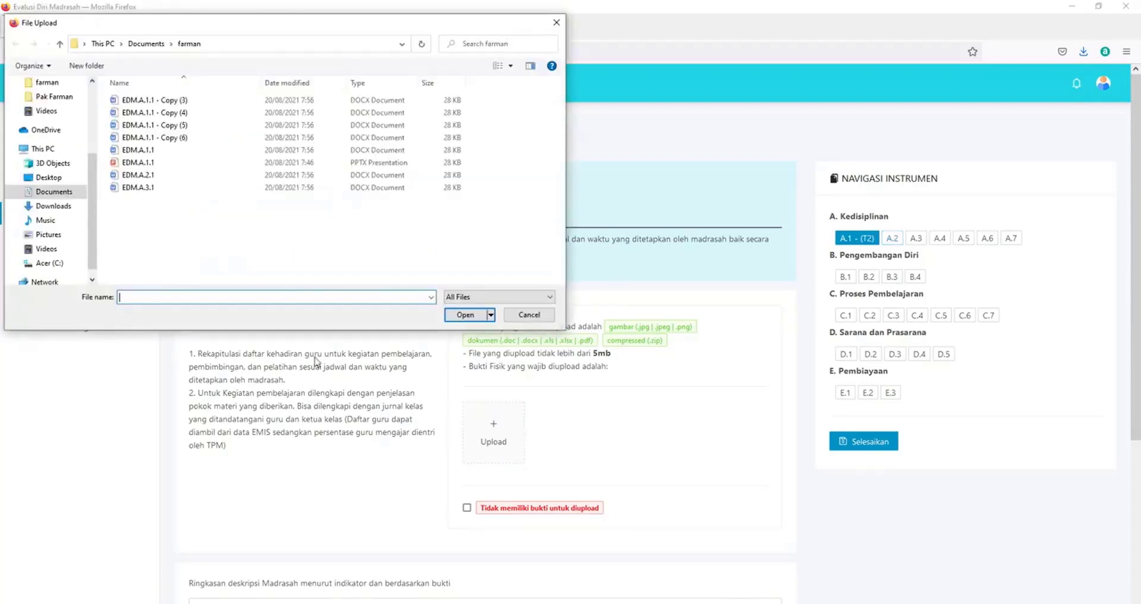
pyautogui.click(137, 175)
pyautogui.click(465, 314)
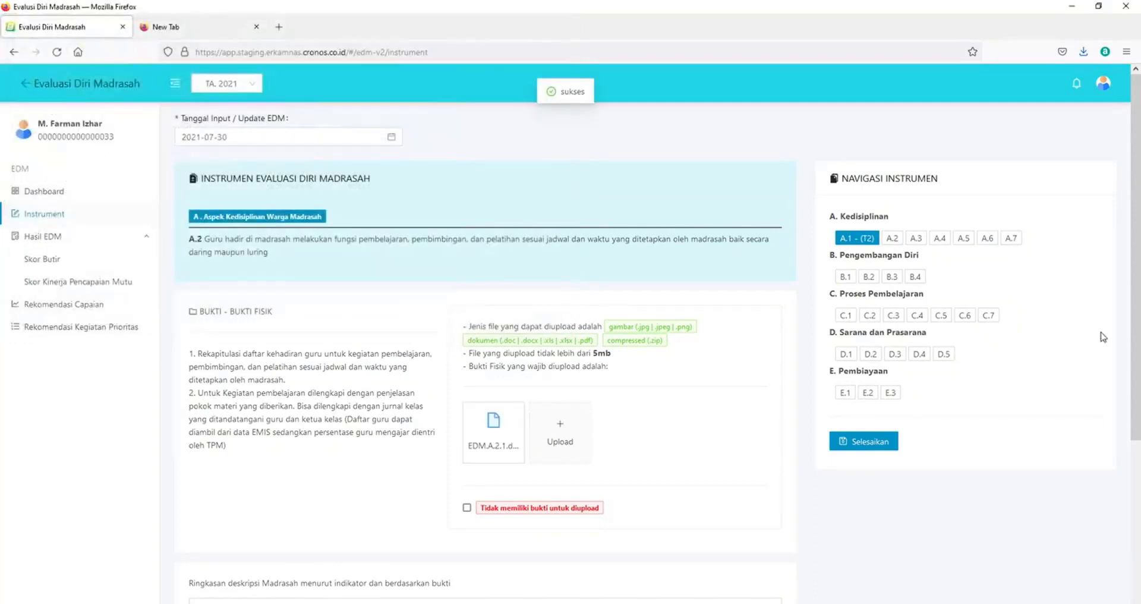
# - Begin indicator A.2's summary description with "Kegiatan belajar mengajar yang disampaikan oleh guru belum terlaksana secara tertib dan sesuai"
pyautogui.scroll(-3, 1104, 338)
pyautogui.click(592, 439)
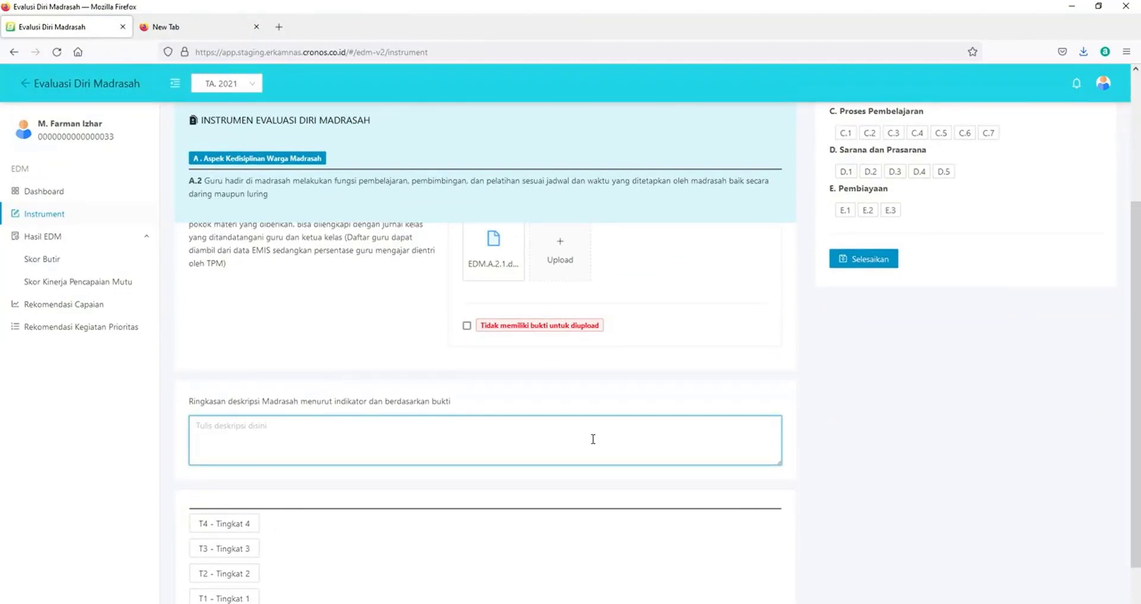
pyautogui.write('Kegi')
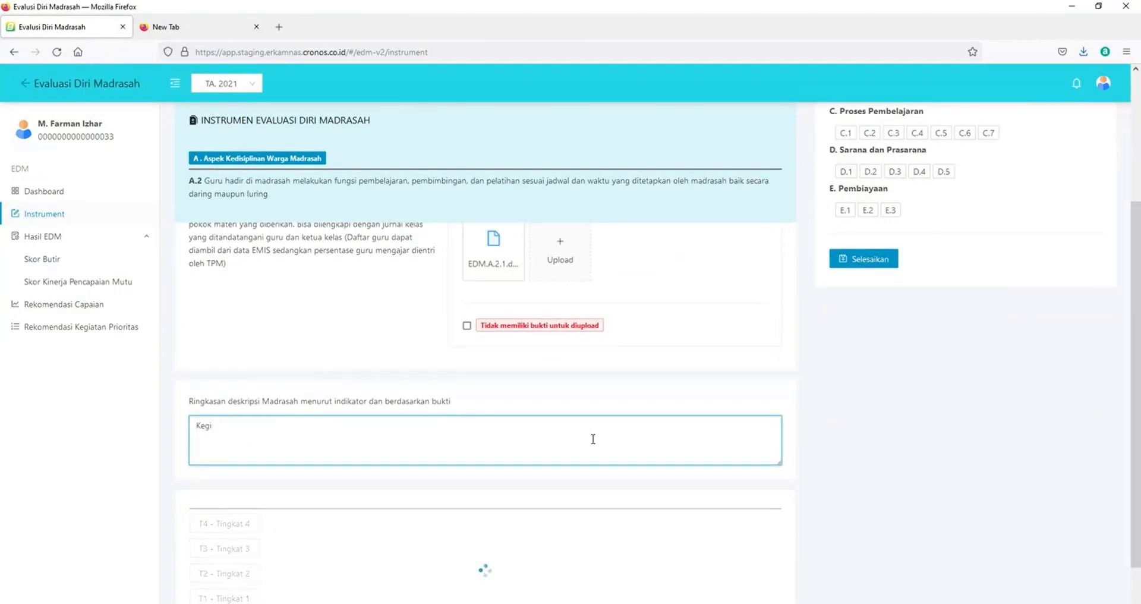
pyautogui.write('atan b')
pyautogui.write('elajar ')
pyautogui.write('mengajar oleh')
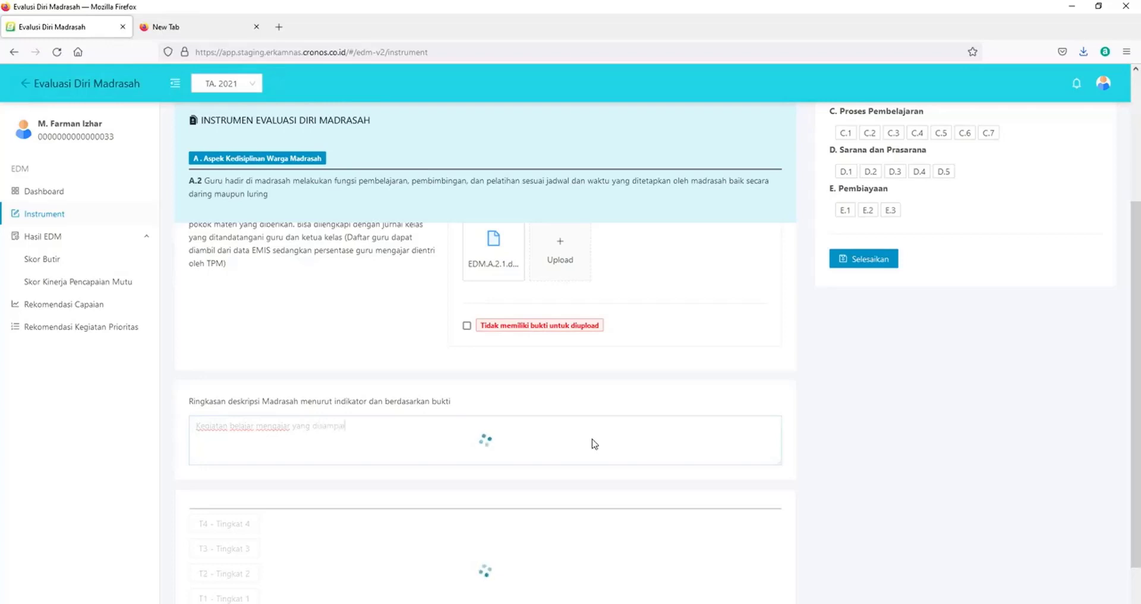
pyautogui.write('kan oleh guru belum terlaksana secara tertib dan sesuai')
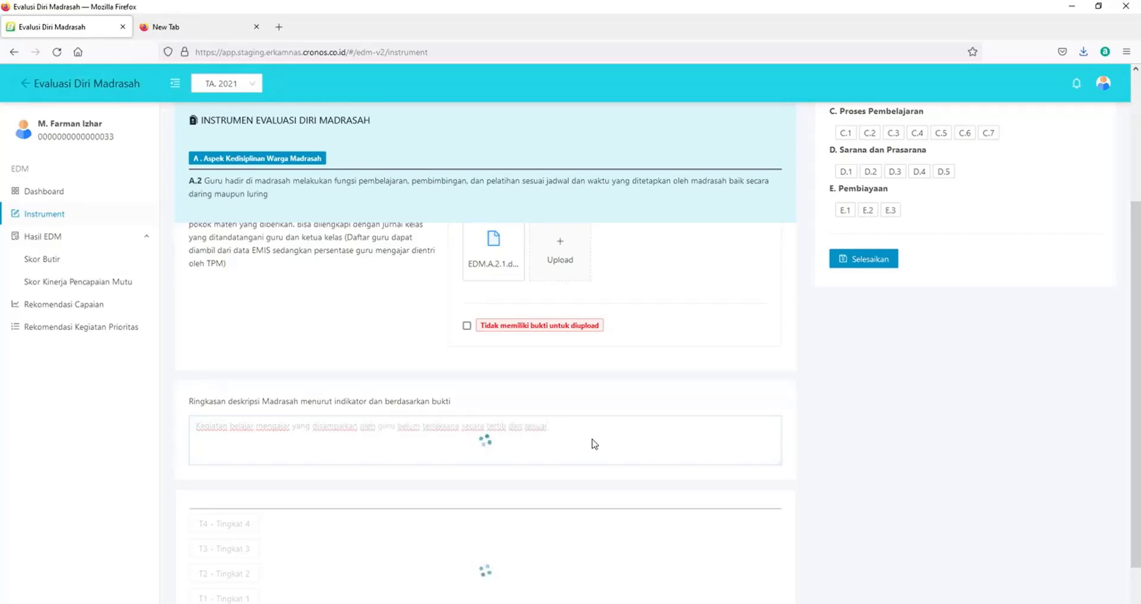
# - Continue the A.2 description with "jadwal. Hal ini dikarenakan madrasah belum memiliki RPP Dan masih kurangnya pemahaman dalam penyusunan RPP"
pyautogui.write(' jadwal. Hal ini dikarenakan madrasah belum memiliki RPP ')
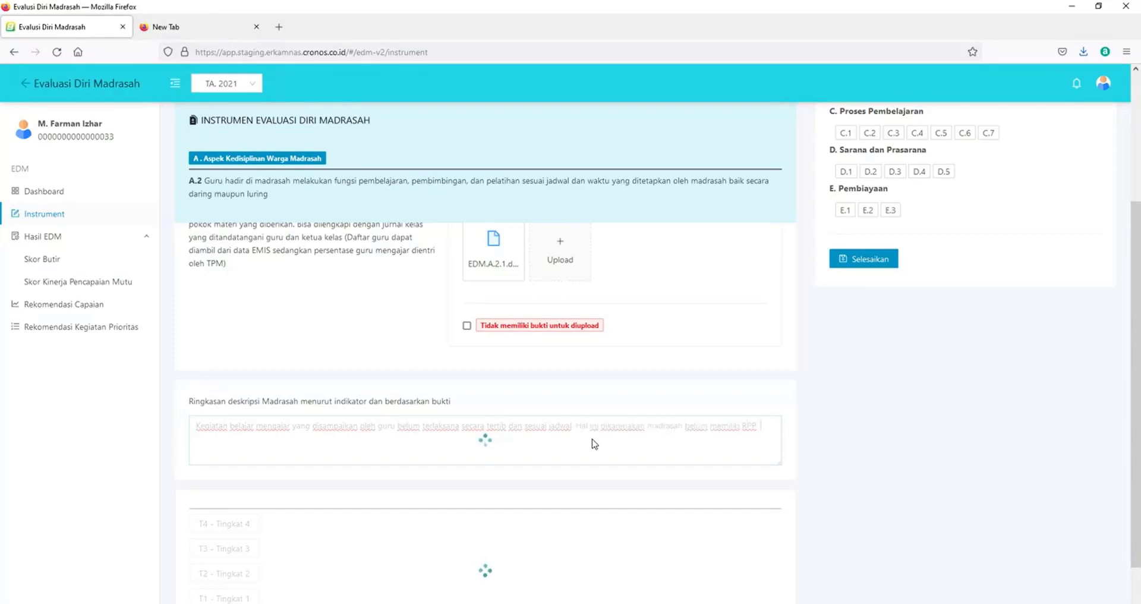
pyautogui.write('Dan masih kurangnya pemahaman dalam penyusunan RPP')
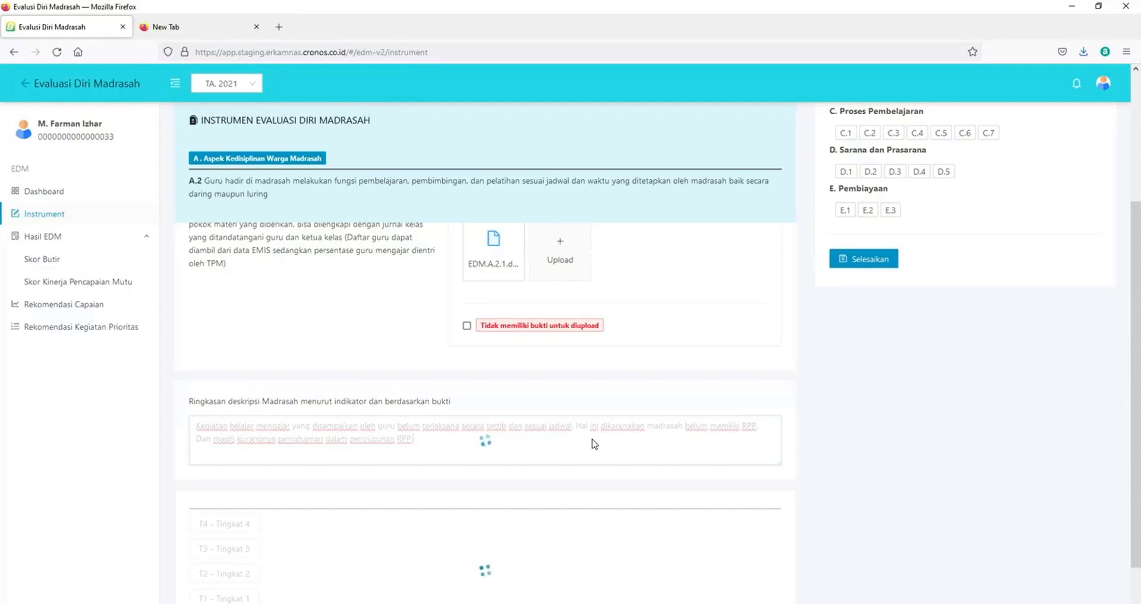
# - Reload the instrument page and advance from indicator A.1 to indicator A.2
pyautogui.click(56, 54)
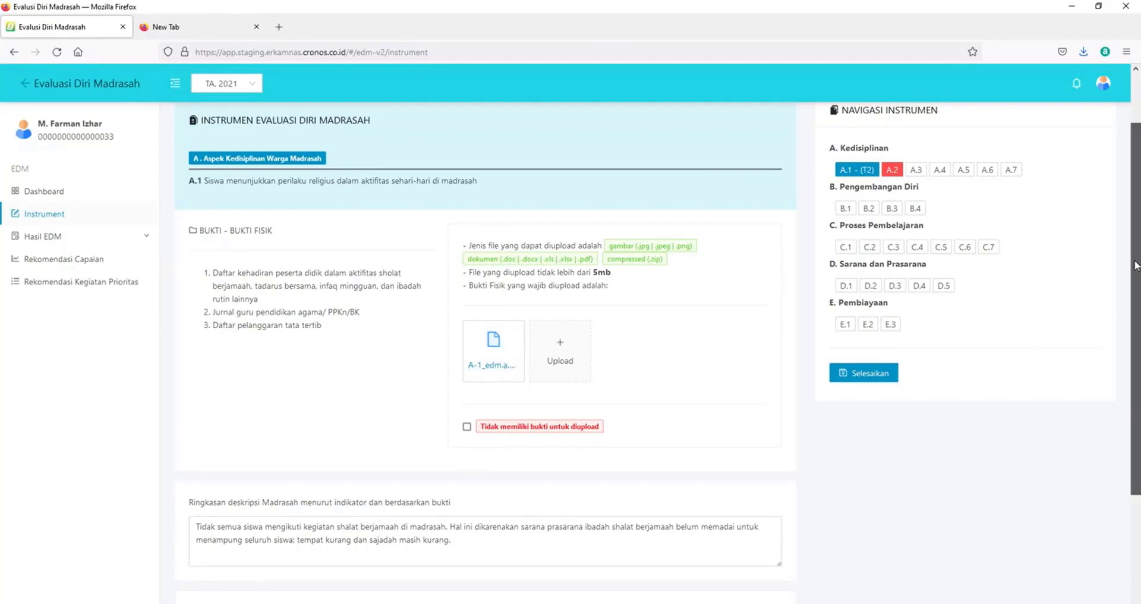
pyautogui.moveTo(1136, 266); pyautogui.dragTo(1138, 360)
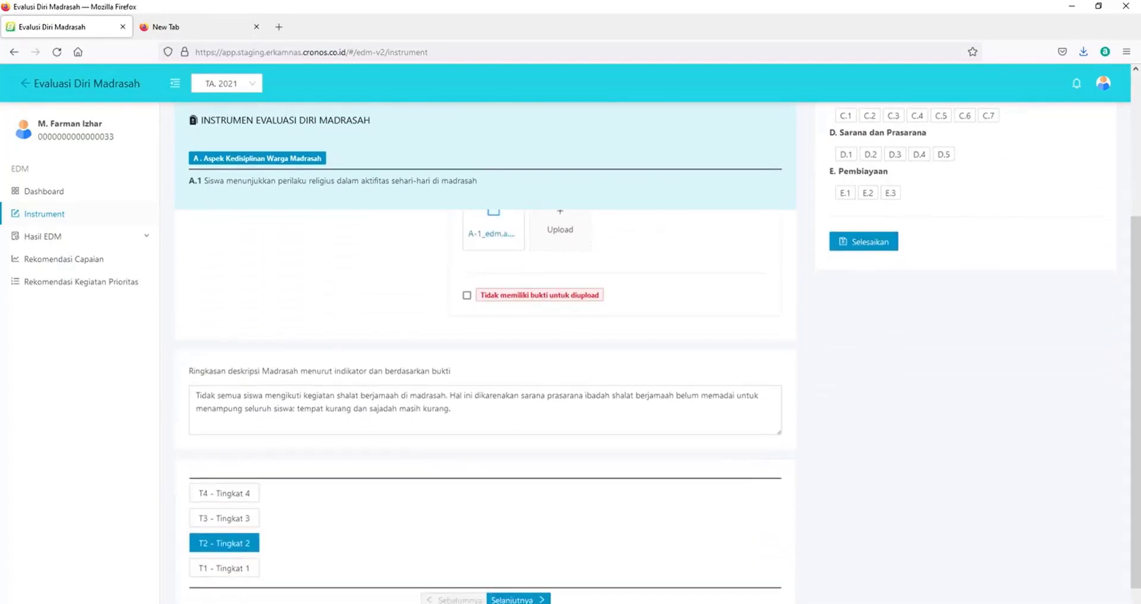
pyautogui.click(518, 599)
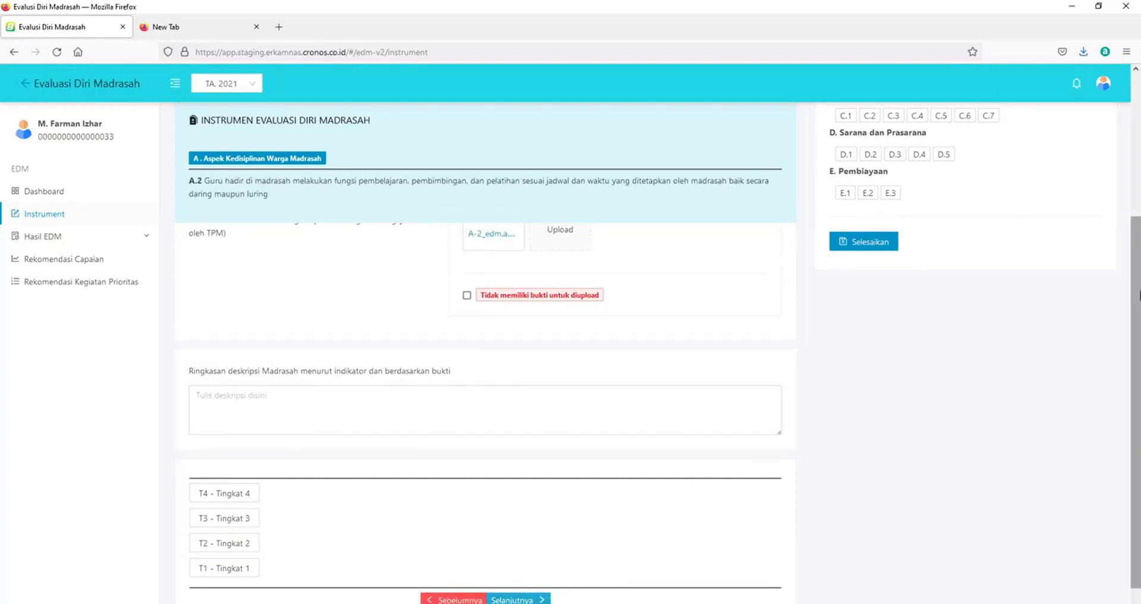
# - Begin the A.2 description again with "Kegiatan belajar - mengajar yang disampaikan para guru belum terlaksana secara tertib dan sesuai jadwal. Hal ini dikarenakan madrasah belum"
pyautogui.scroll(3, 1138, 261)
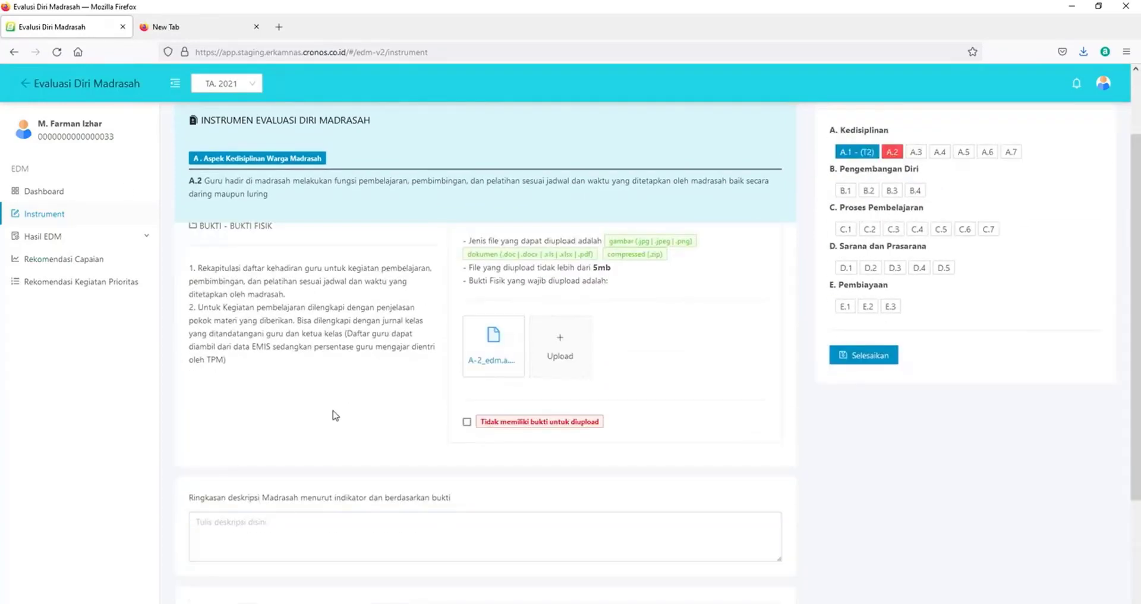
pyautogui.write('Kegiatan belajar - mengajar yang disampaikan para guru belum ')
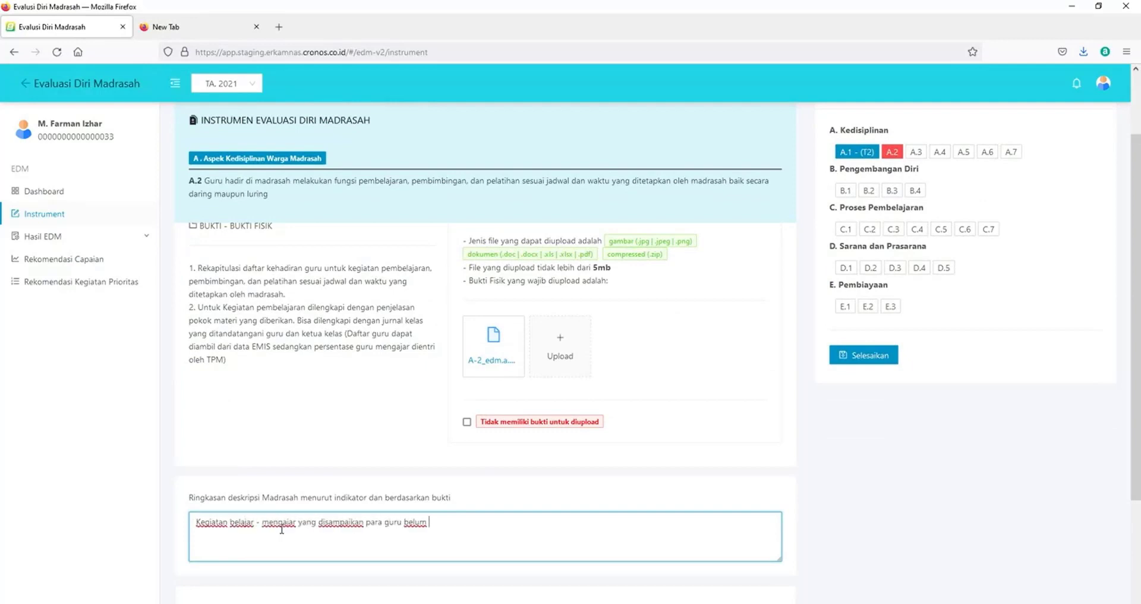
pyautogui.write('terlaksana secara tertib dan sesuai jadwal. Hal ini dikarenakan madrasah belum me')
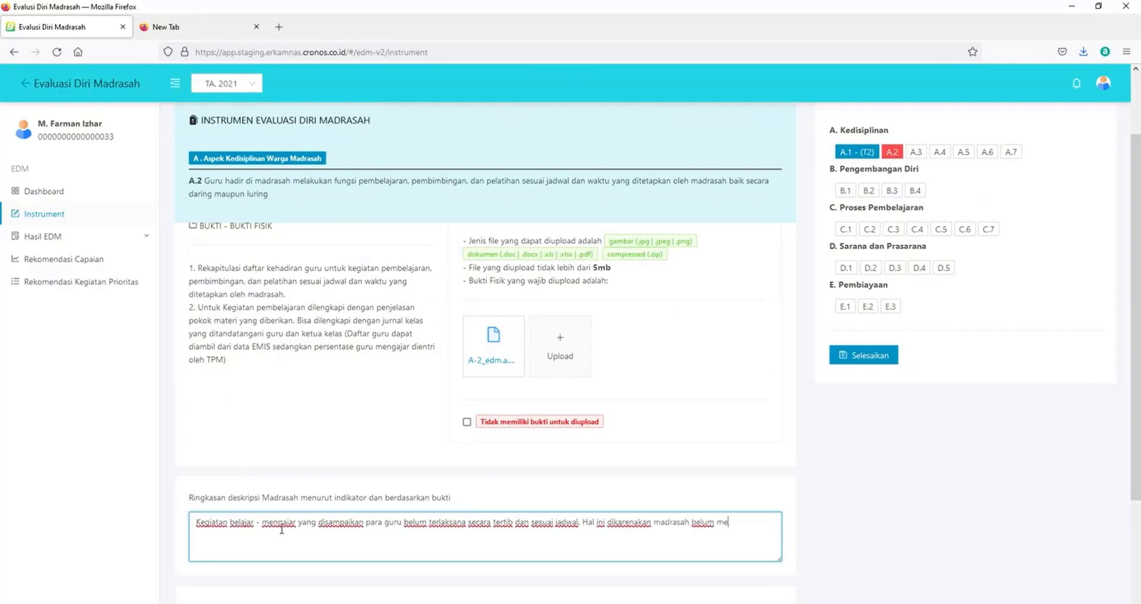
# - Finish the A.2 description with "memiliki RPP serta kurangnya pemahaman para guru dan kamad dalam penyusunan RPP." and rate it T2 - Tingkat 2
pyautogui.write('miliki RPP serta kurangnya pemahaman para guru dan kamad dalam penyusunan RPP.')
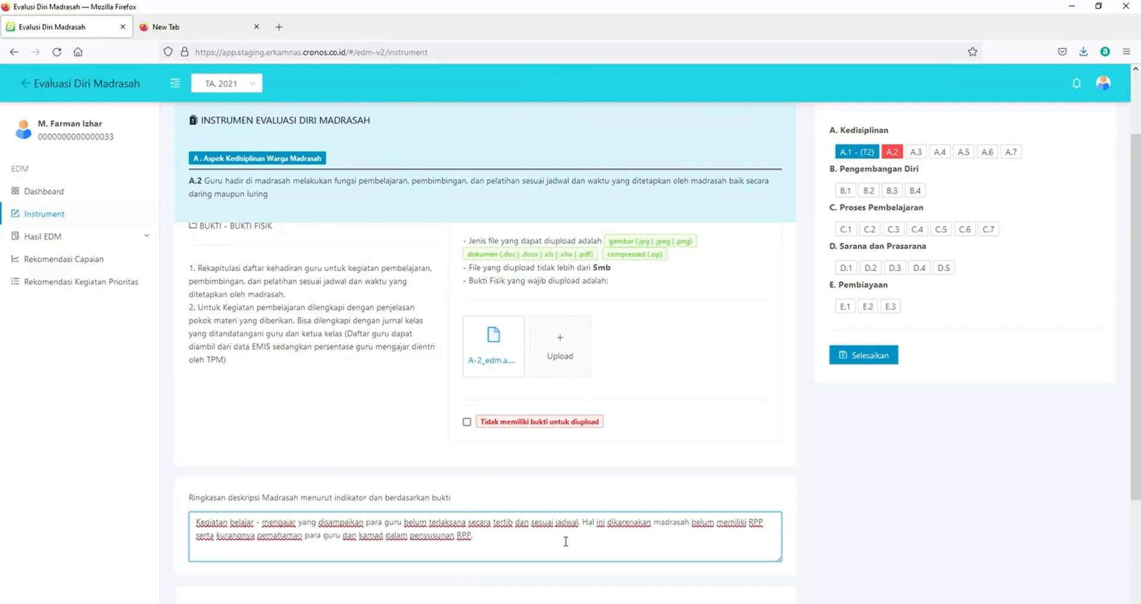
pyautogui.scroll(-3, 416, 523)
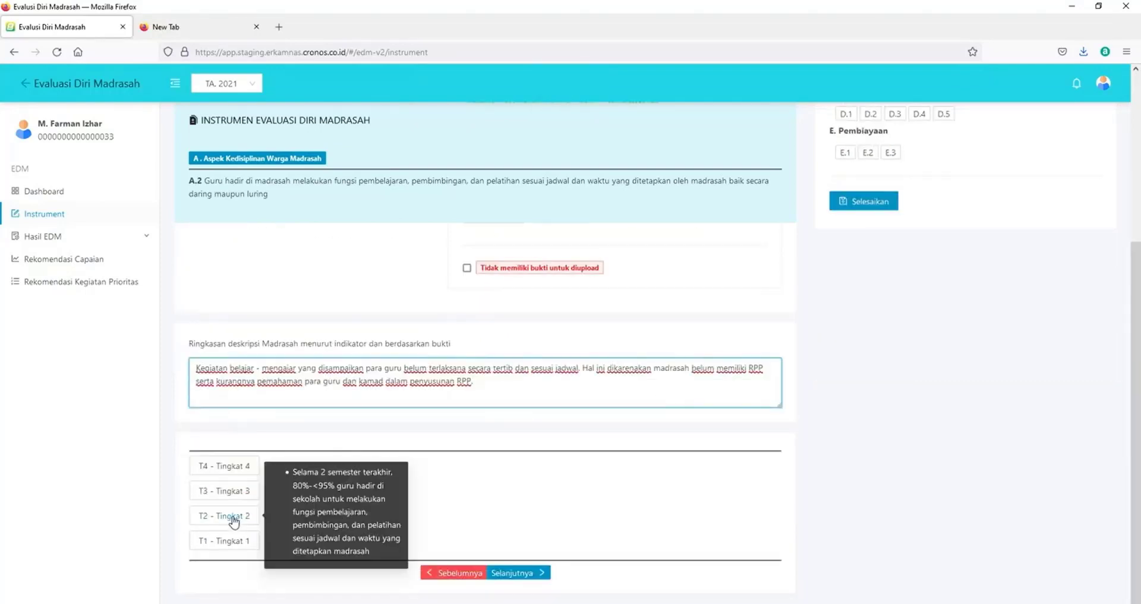
pyautogui.click(229, 515)
# - Go to indicator A.3 and upload the document EDM.A.3.1 as its physical evidence
pyautogui.moveTo(1136, 343); pyautogui.dragTo(1138, 229)
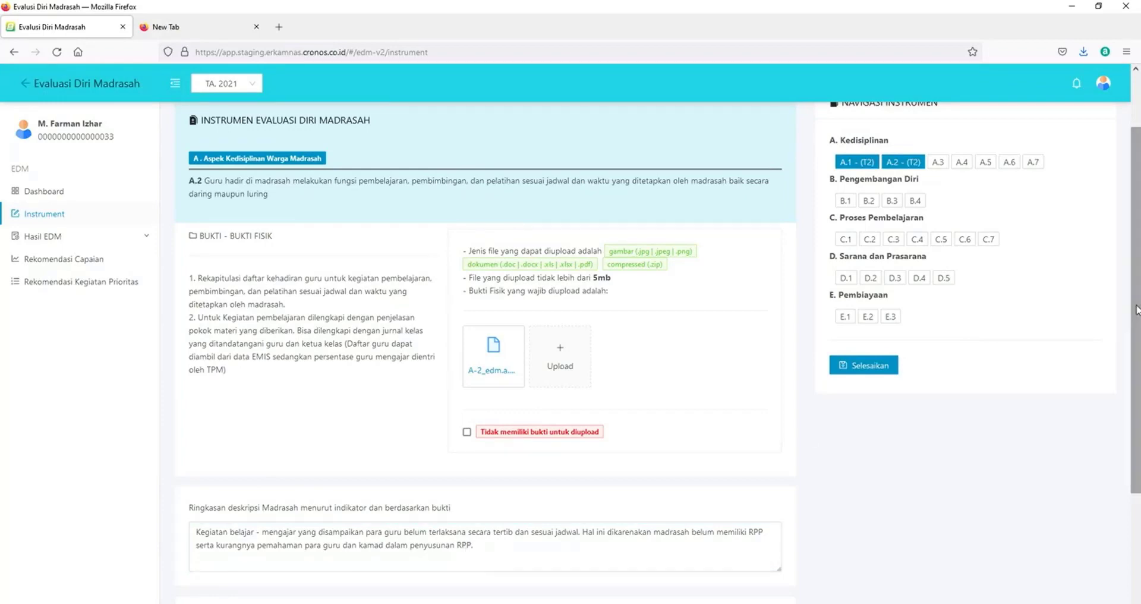
pyautogui.click(938, 162)
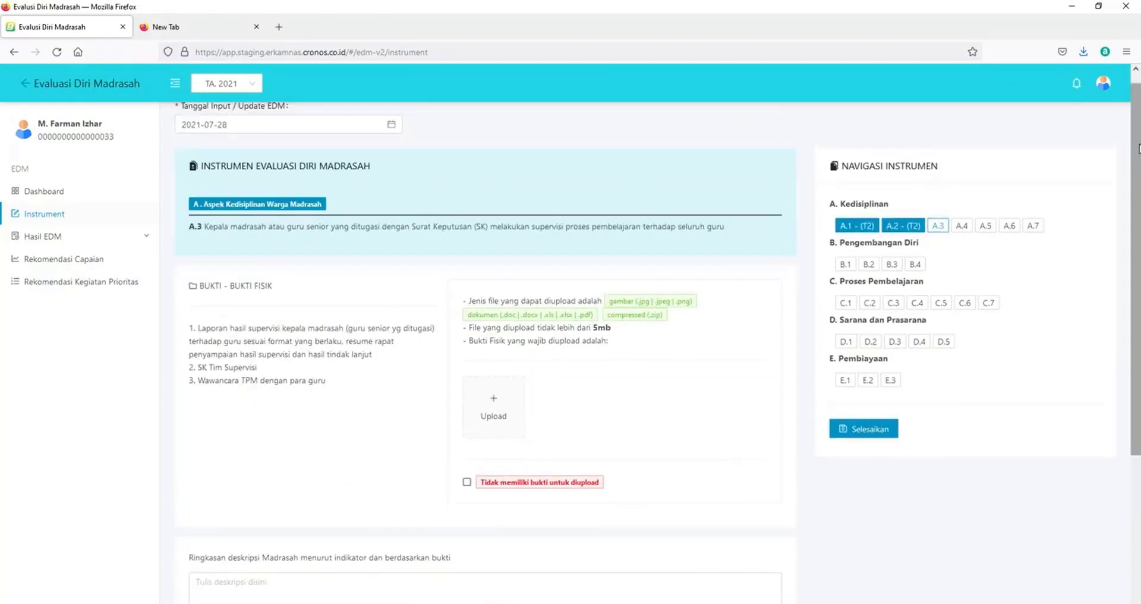
pyautogui.moveTo(1135, 151)
pyautogui.mouseDown()
pyautogui.moveTo(1138, 278)
pyautogui.moveTo(1136, 151)
pyautogui.mouseUp()
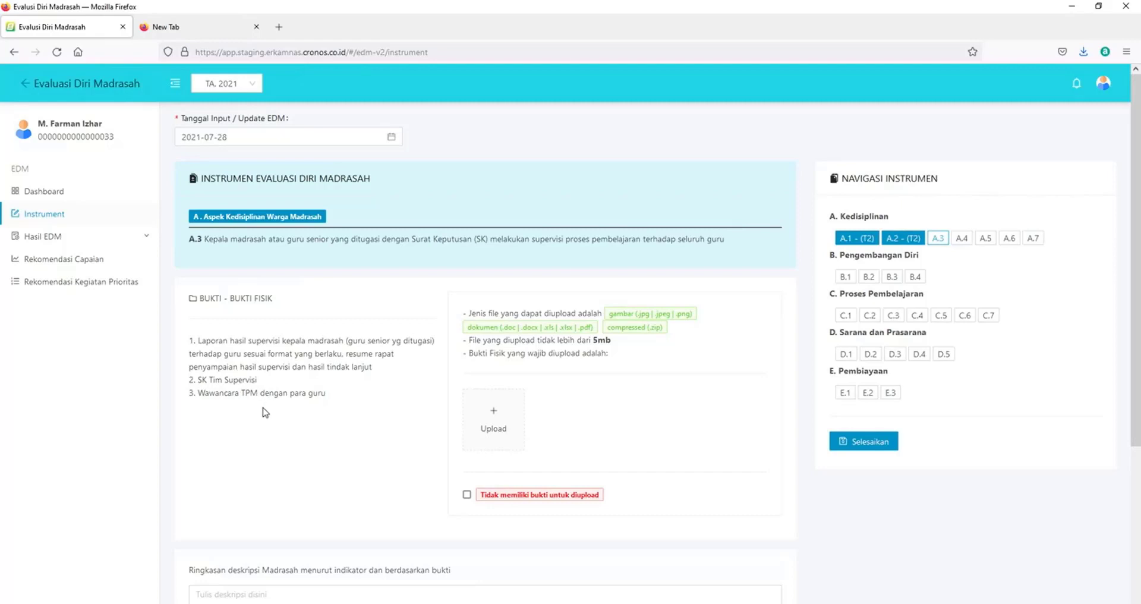
pyautogui.click(484, 421)
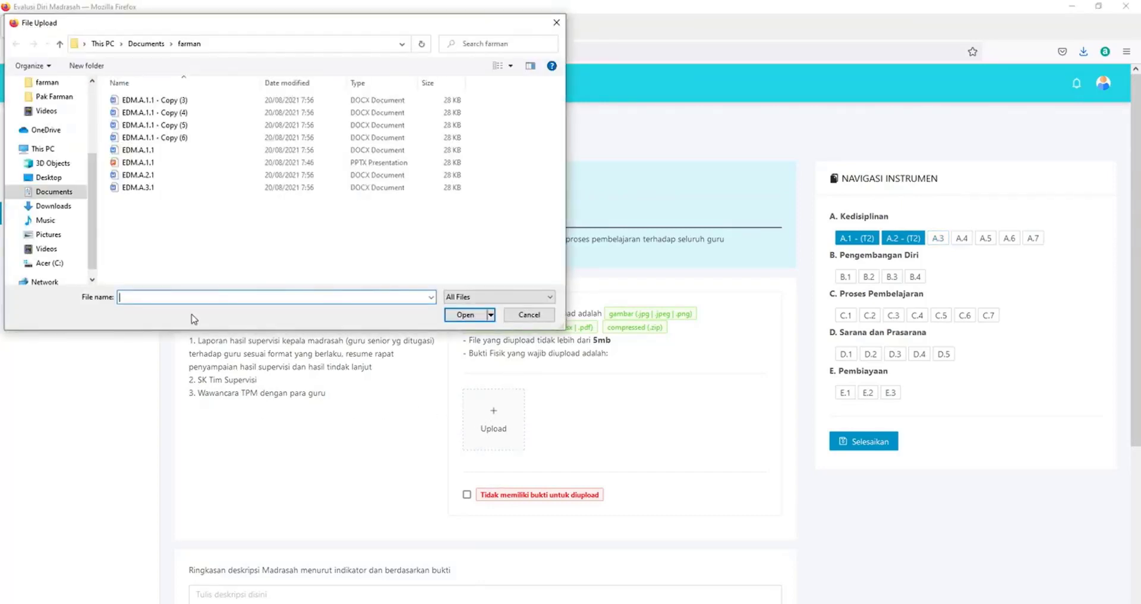
pyautogui.click(134, 188)
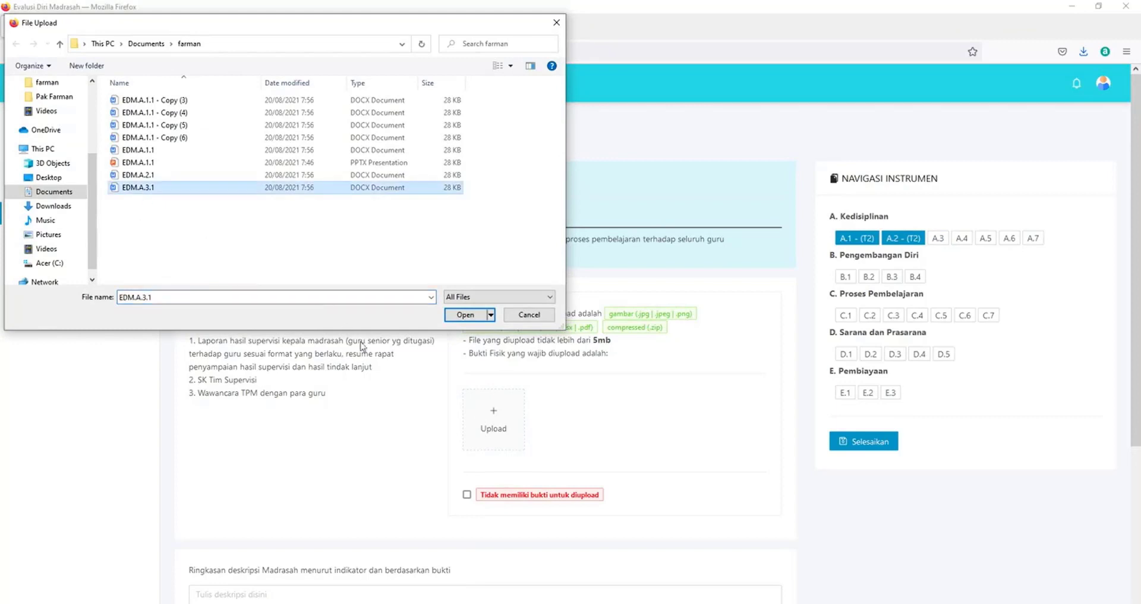
pyautogui.click(465, 314)
# - Describe indicator A.3 with "Supervisi belum berjalan dengan baik krn masih ditangani oleh kamad, belum terdapat tim supervisi, dan supervisi masih dilakukan secara manual oleh kamad."
pyautogui.click(303, 594)
pyautogui.write('Supervi')
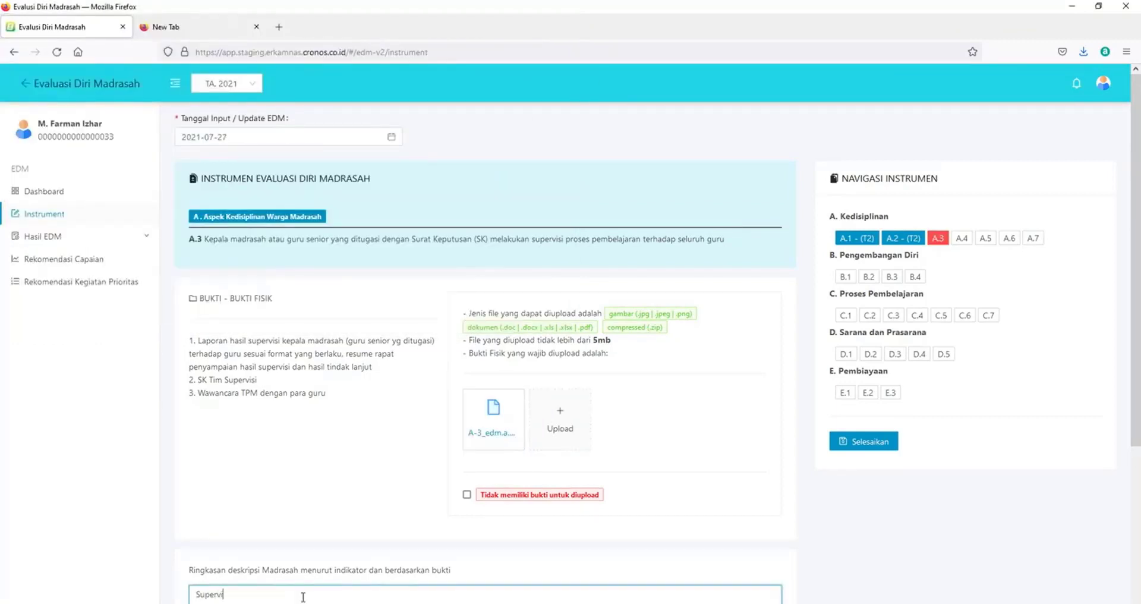
pyautogui.write('si belum berjalan dengan bai')
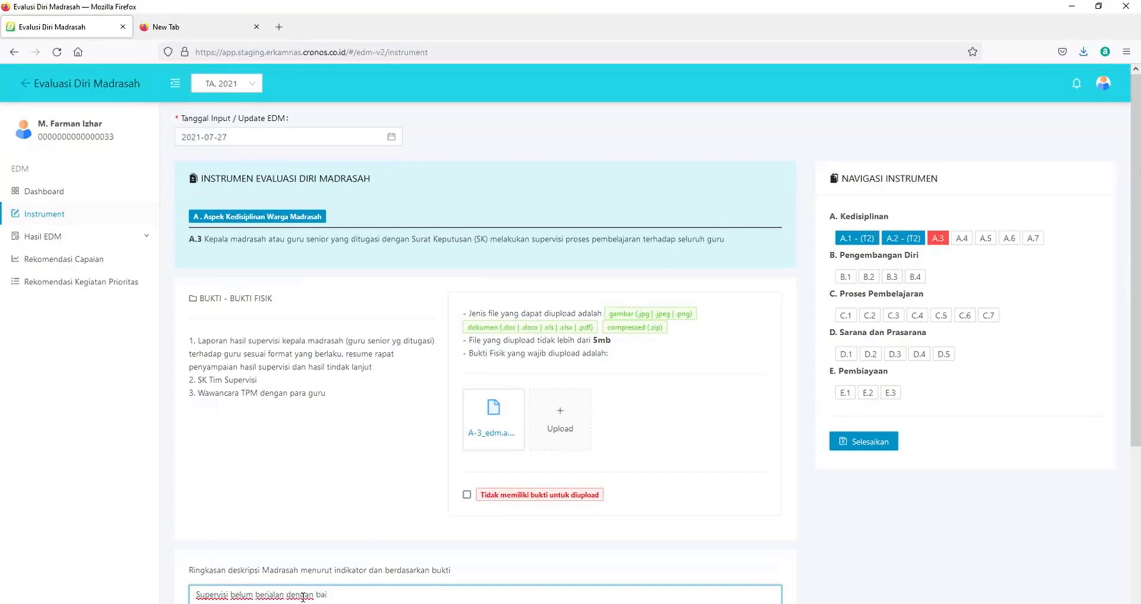
pyautogui.write('k krn masih ditangani ')
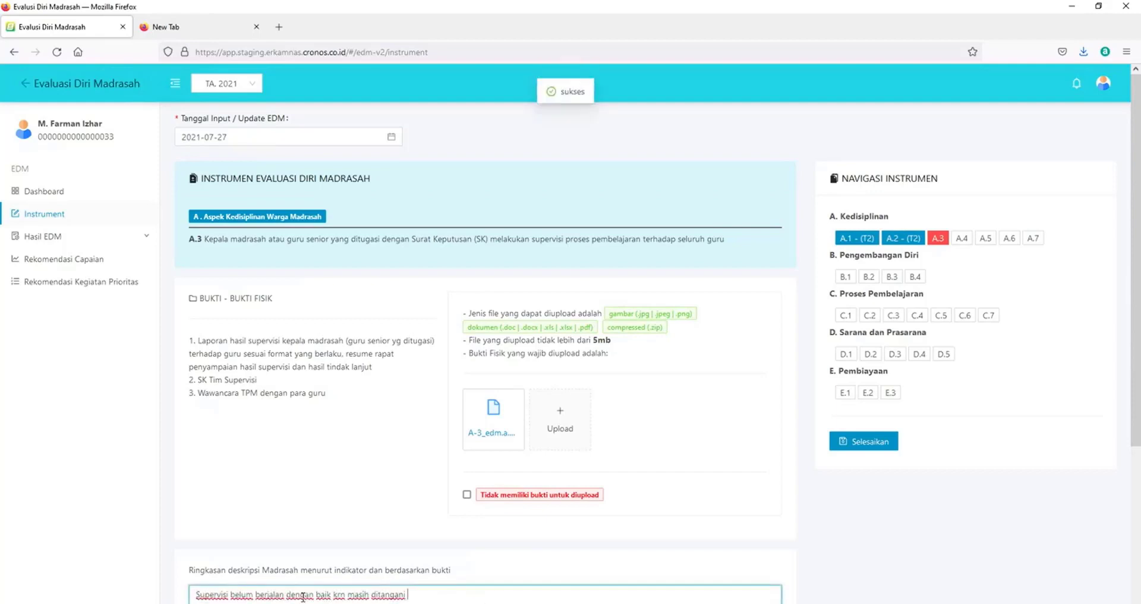
pyautogui.write('oleh kamad, belum terda')
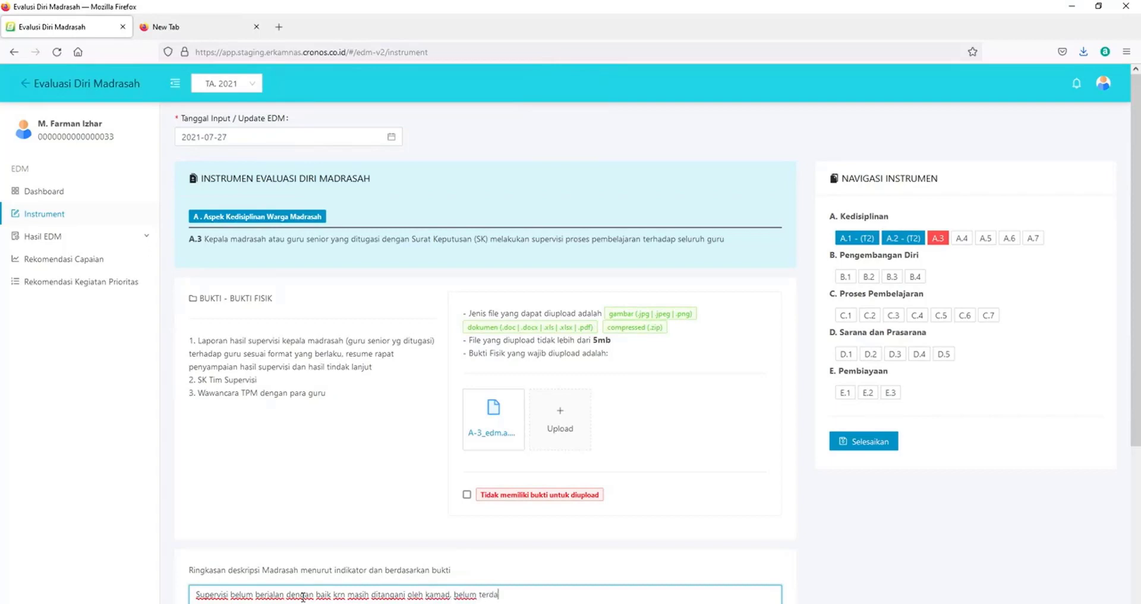
pyautogui.write('pat tim supervisi, dan')
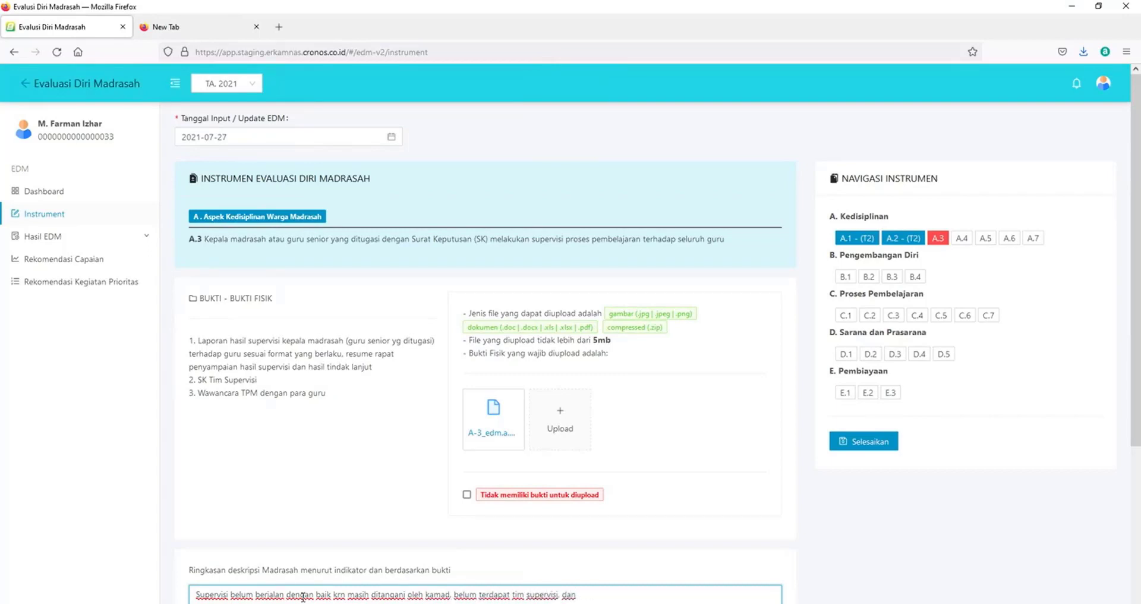
pyautogui.write(' supervisi masih dilakukan secara manual')
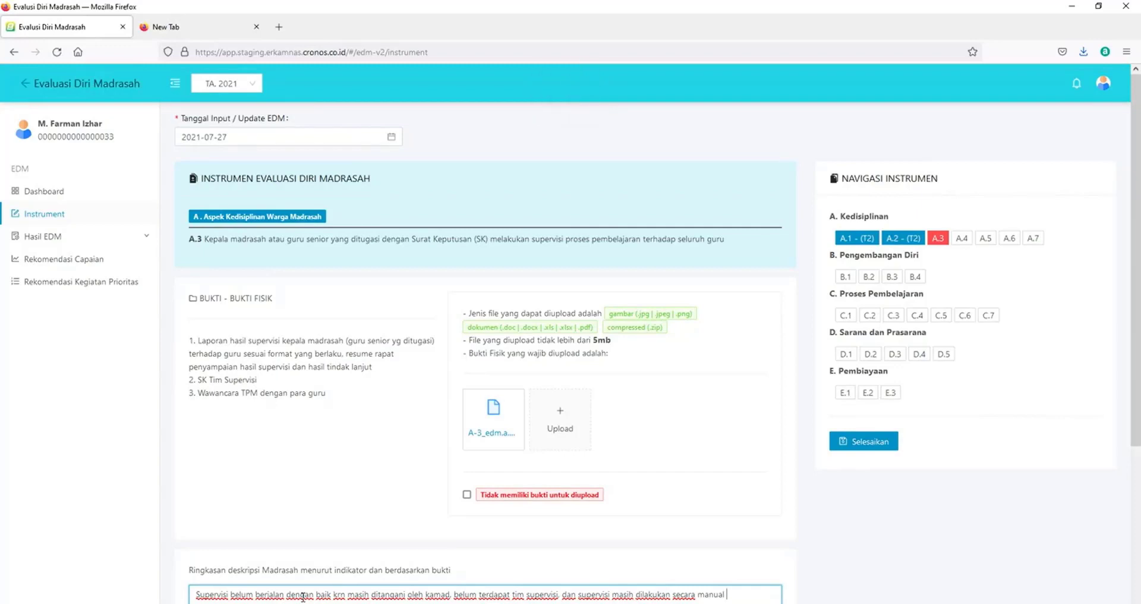
pyautogui.write('oleh kamad.')
pyautogui.click(562, 595)
# - Check the level criteria for indicator A.3 and rate it T1 - Tingkat 1
pyautogui.scroll(-4, 642, 595)
pyautogui.moveTo(209, 531)
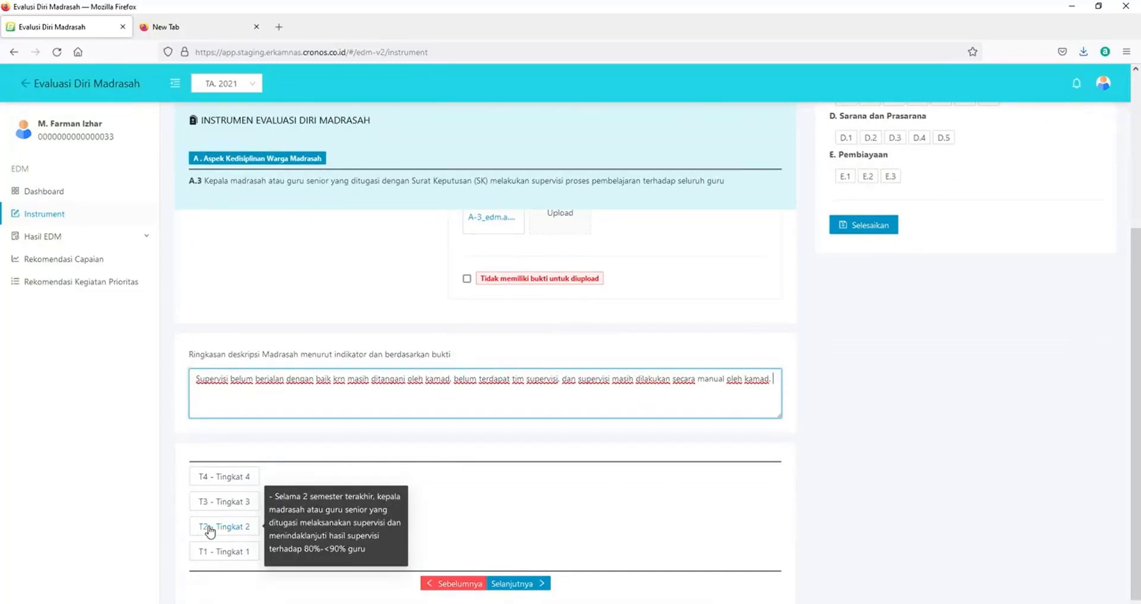
pyautogui.moveTo(242, 486)
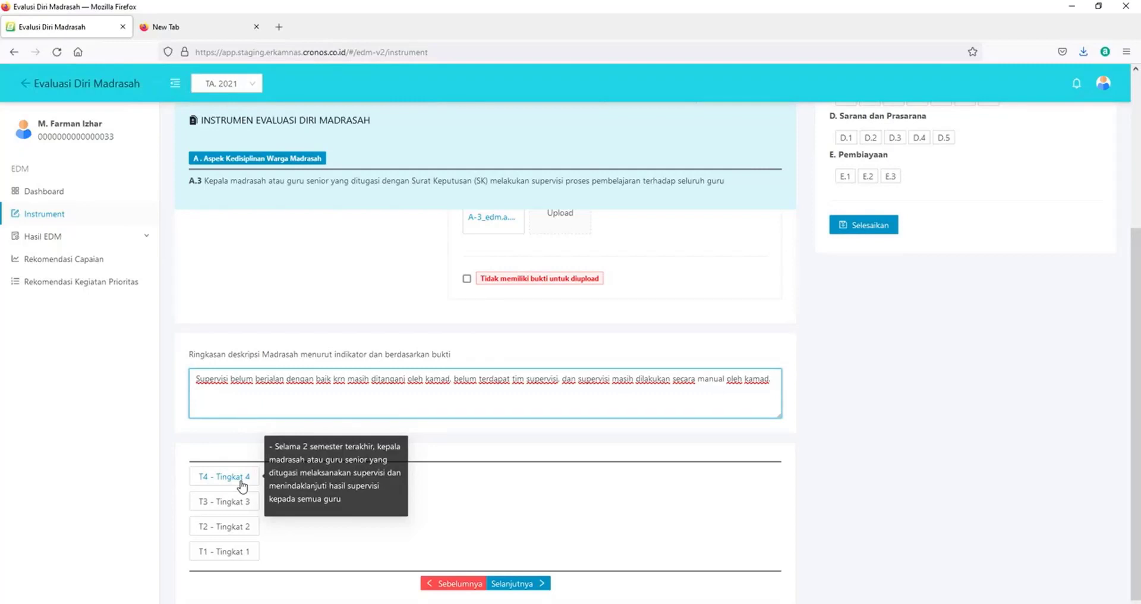
pyautogui.click(224, 551)
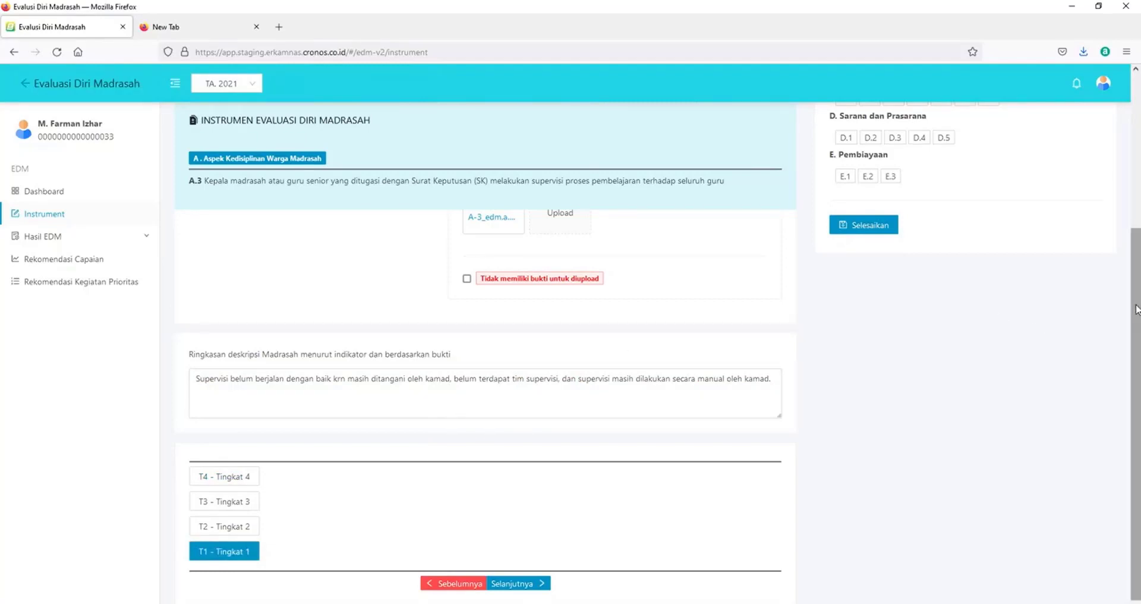
# - Go to indicator A.4 in the Kedisiplinan aspect
pyautogui.moveTo(1136, 309); pyautogui.dragTo(1133, 202)
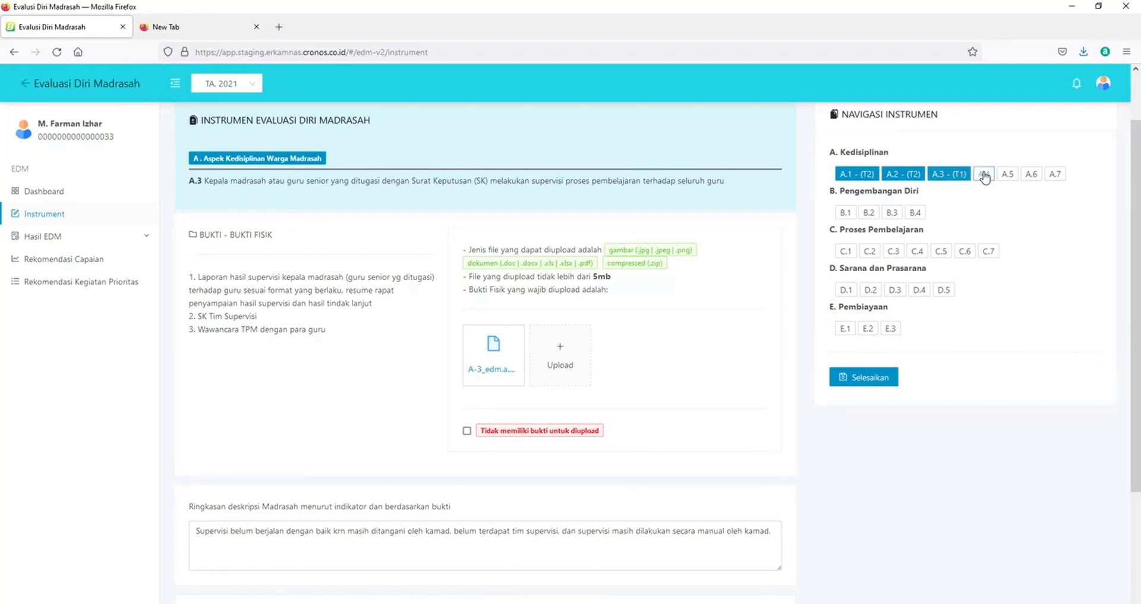
pyautogui.click(984, 175)
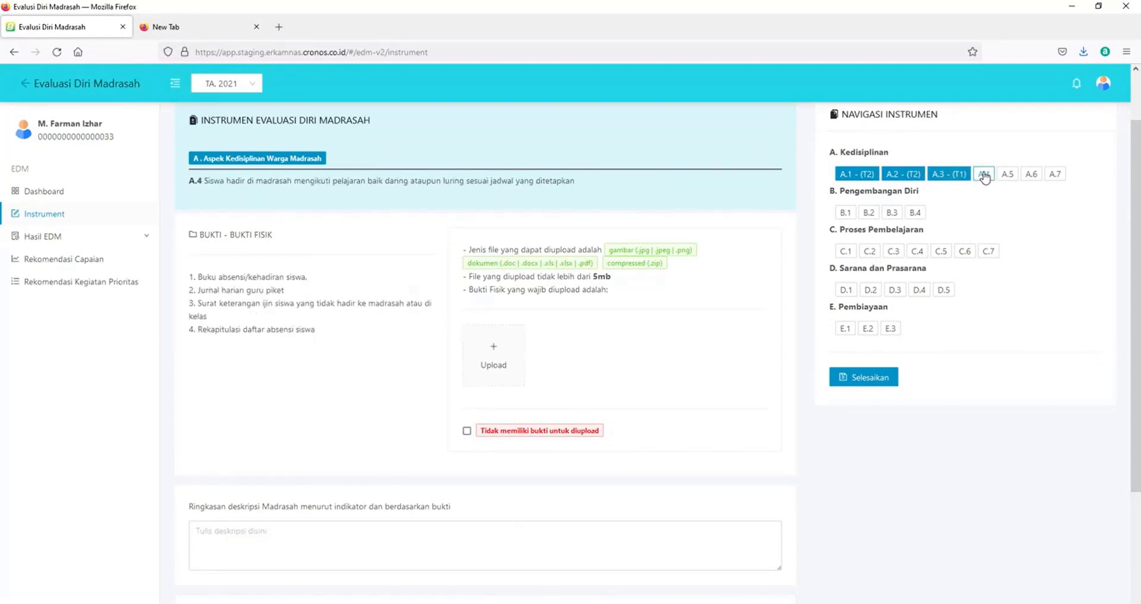